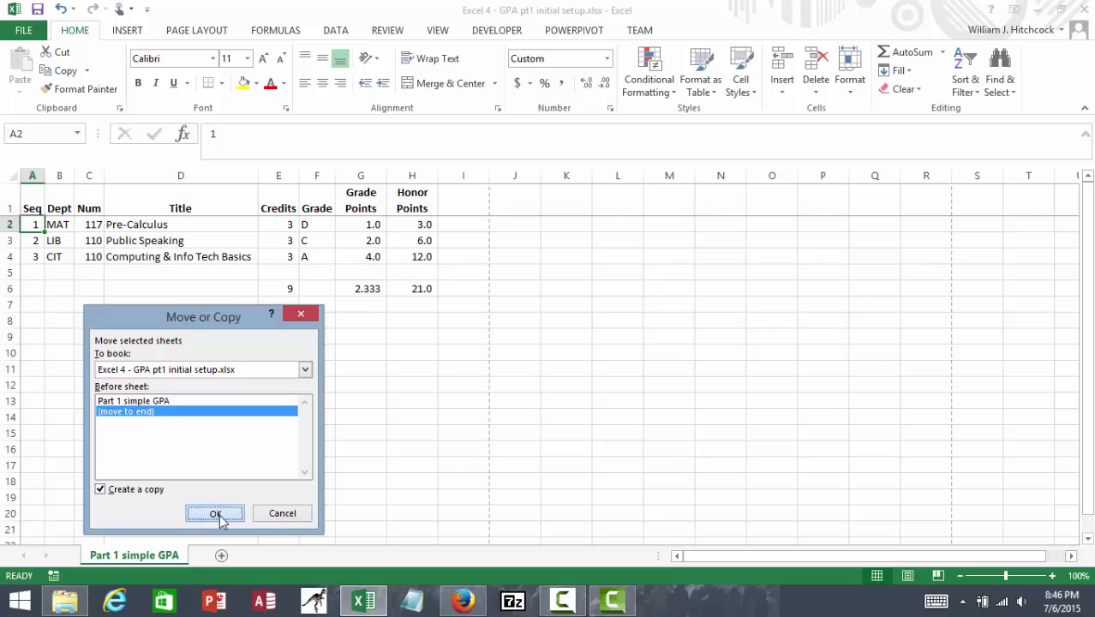
- Create the copy of the Part 1 simple GPA sheet at the end and rename it Part 2 lookup grades
click(215, 513)
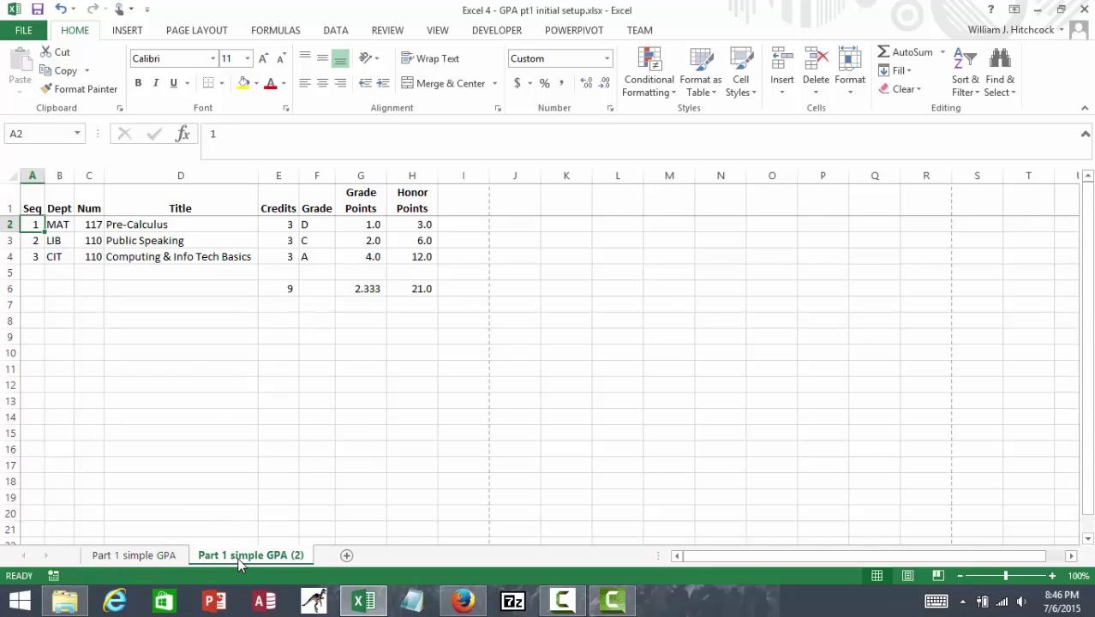
right_click(240, 563)
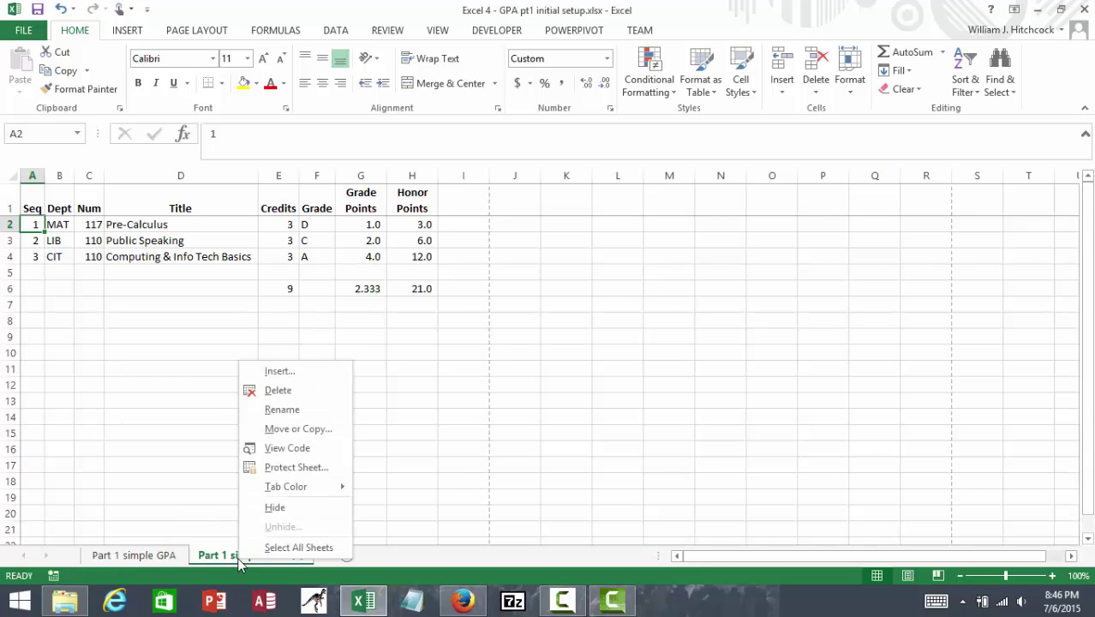
click(287, 415)
text(Pa)
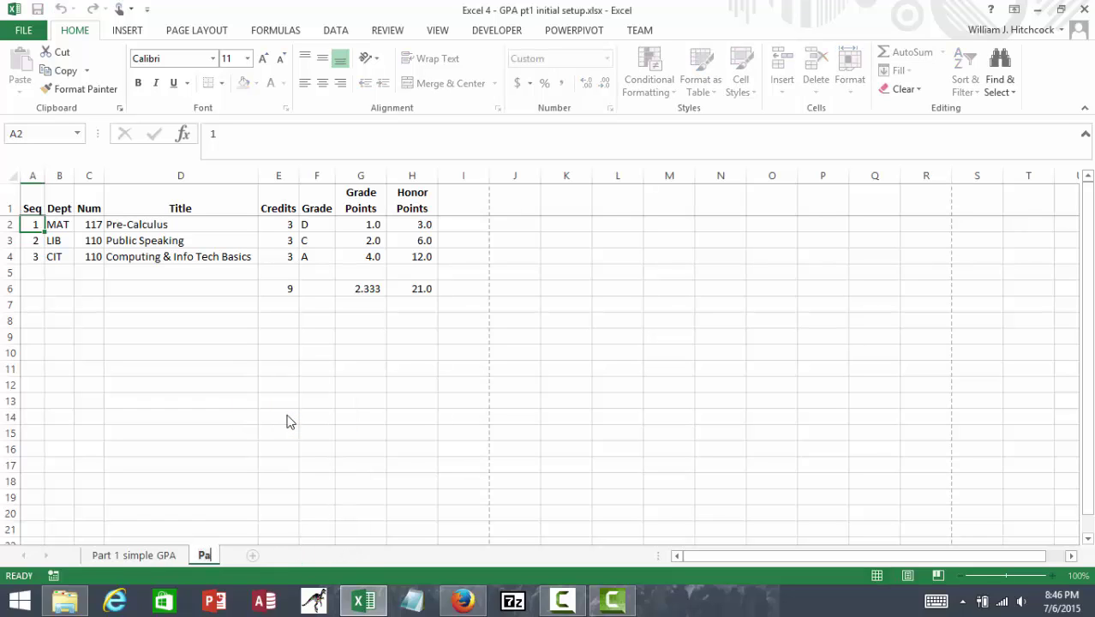
text(rt 2 looku)
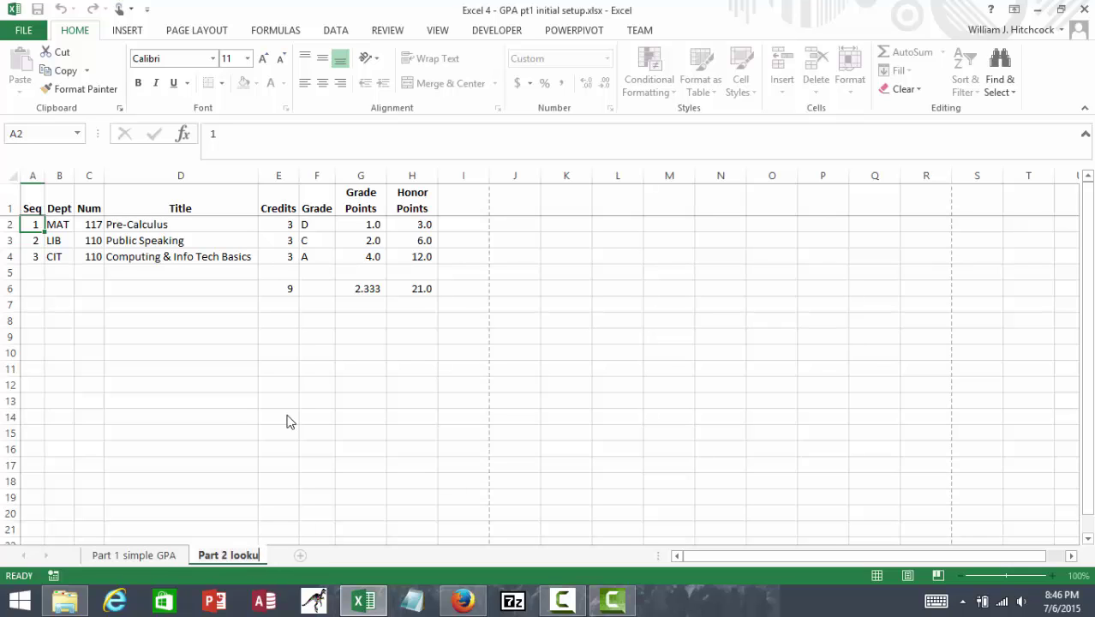
text(p grades)
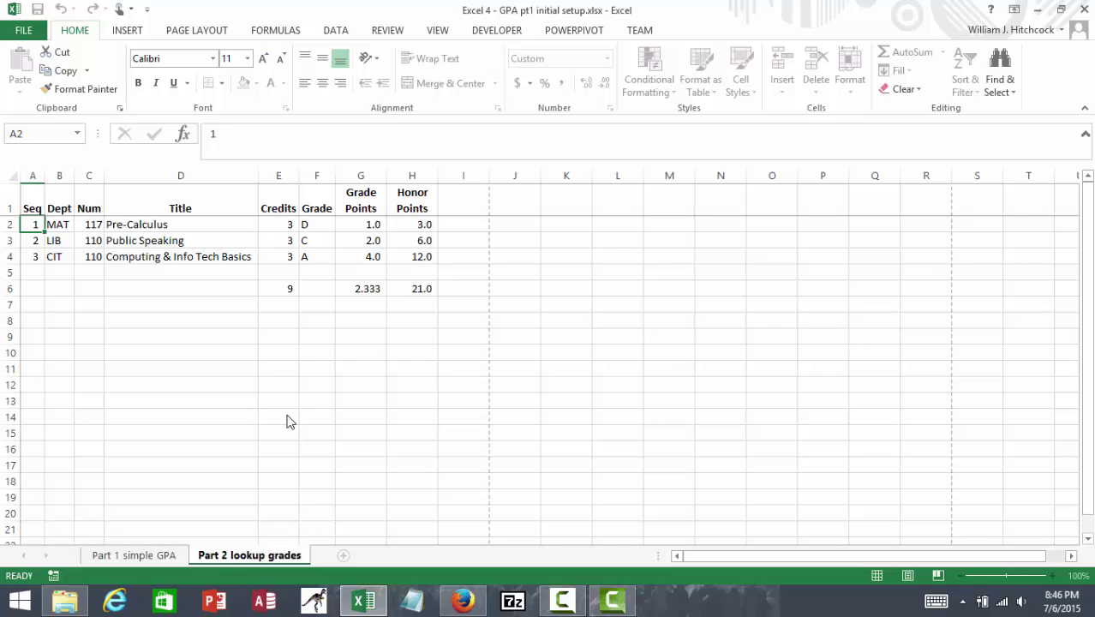
key(Return)
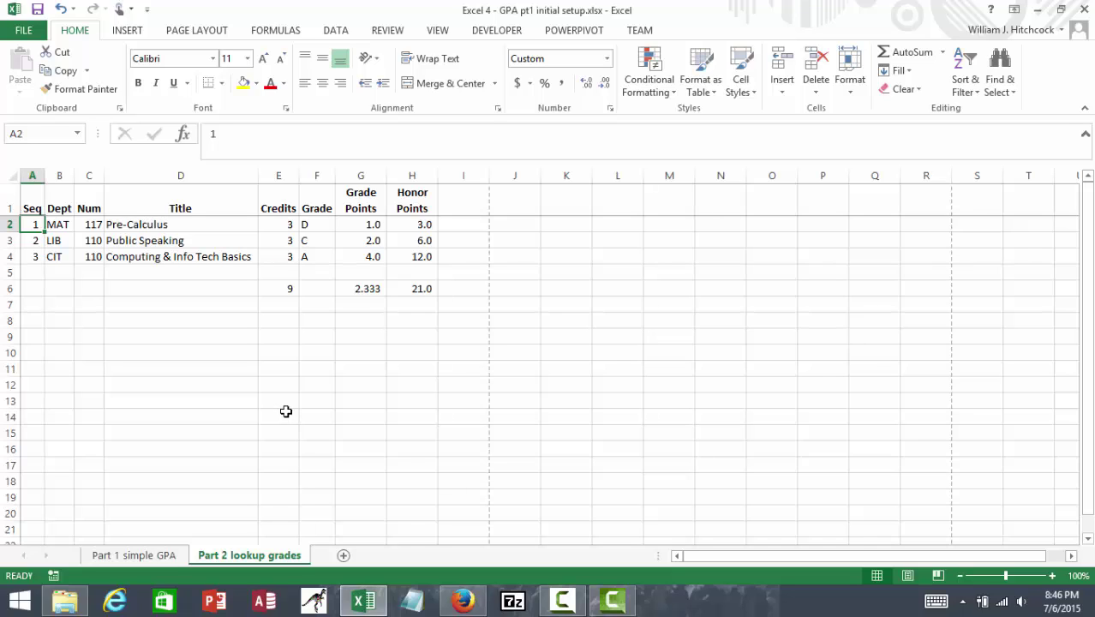
- Examine the letter grades in F2:F4 and their matching grade points in G2:G4
click(321, 227)
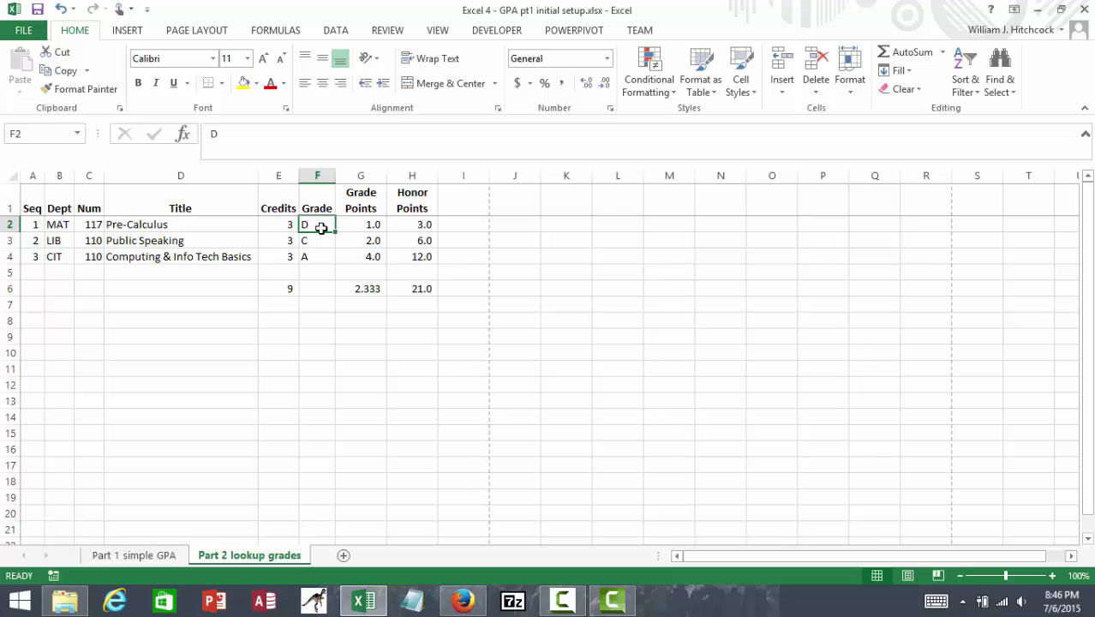
key(Down)
key(Down)
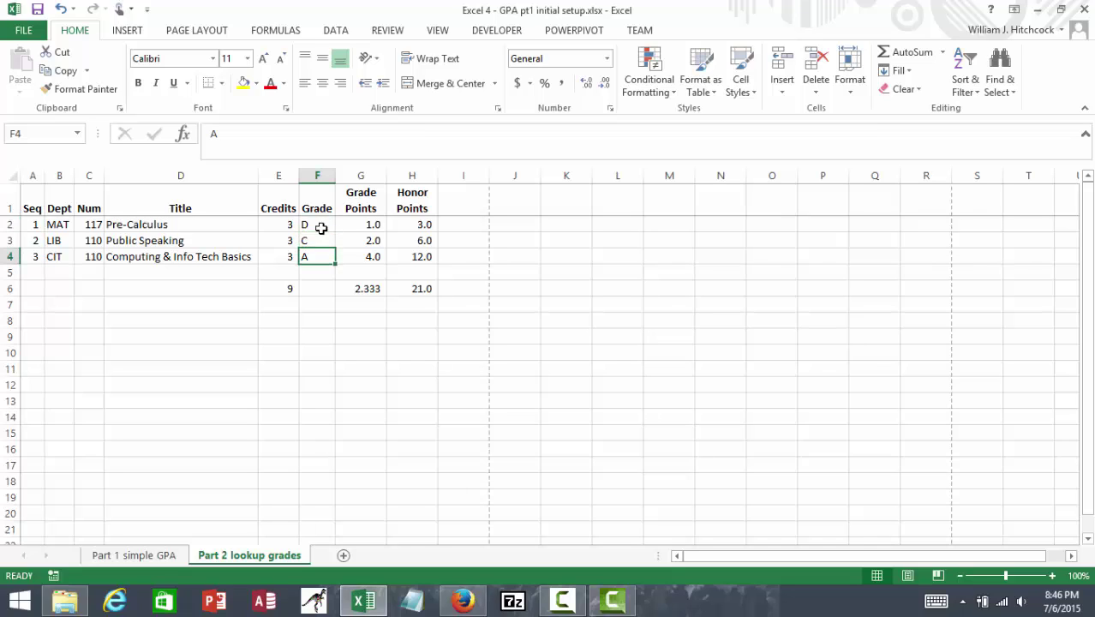
key(Up)
key(Up)
key(Right)
key(Down)
key(Down)
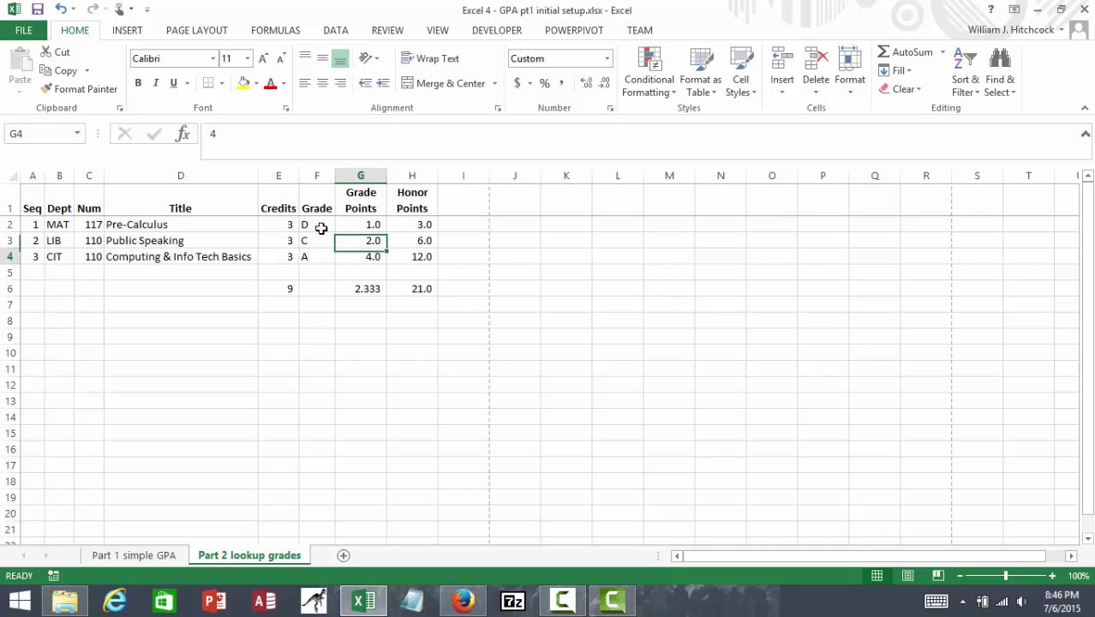
key(Up)
key(Up)
key(Down)
key(Down)
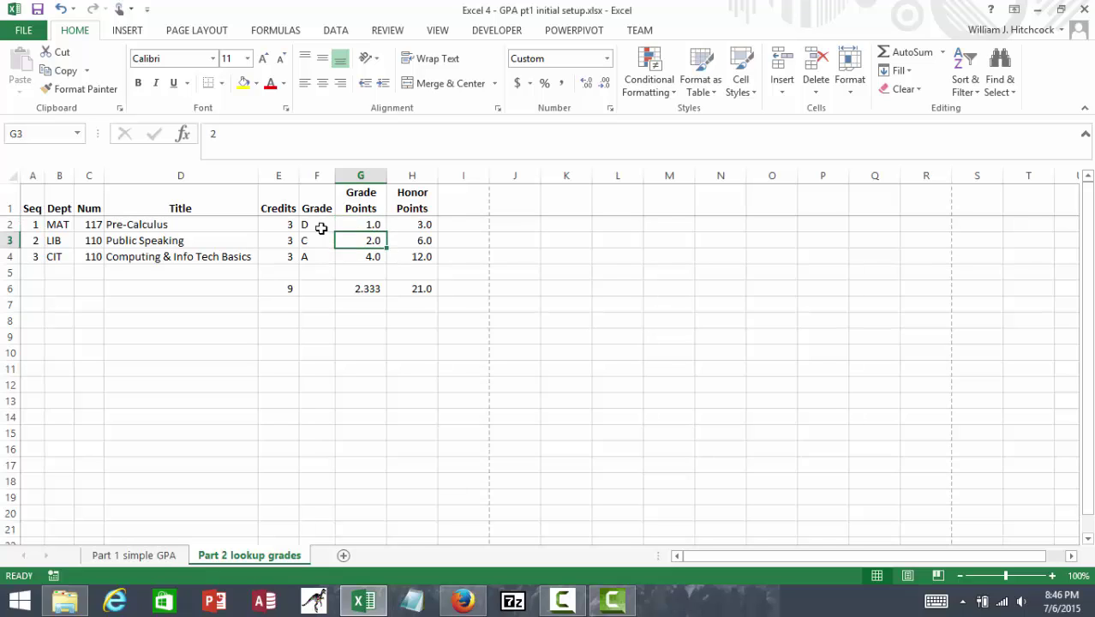
key(Left)
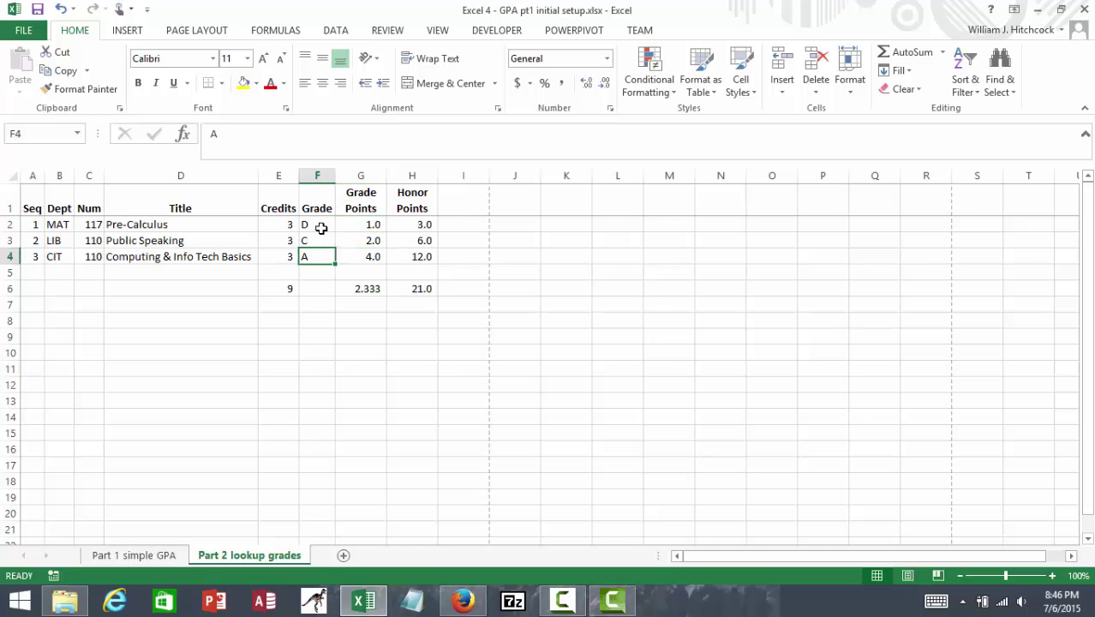
- Add a new worksheet after Part 2 lookup grades and name it Grade Table
click(343, 558)
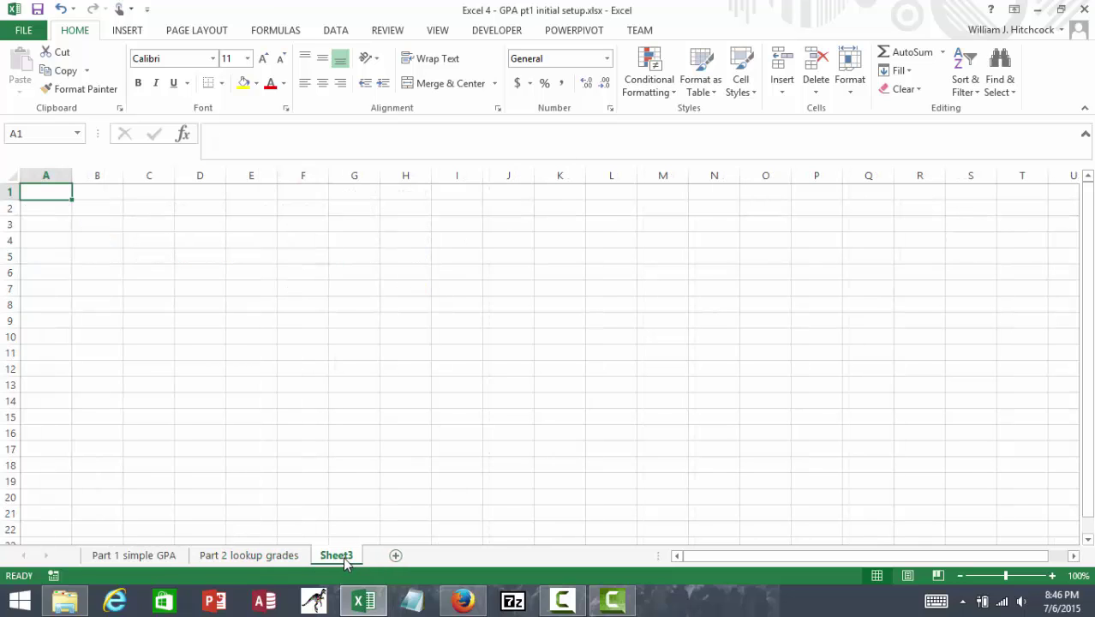
right_click(345, 558)
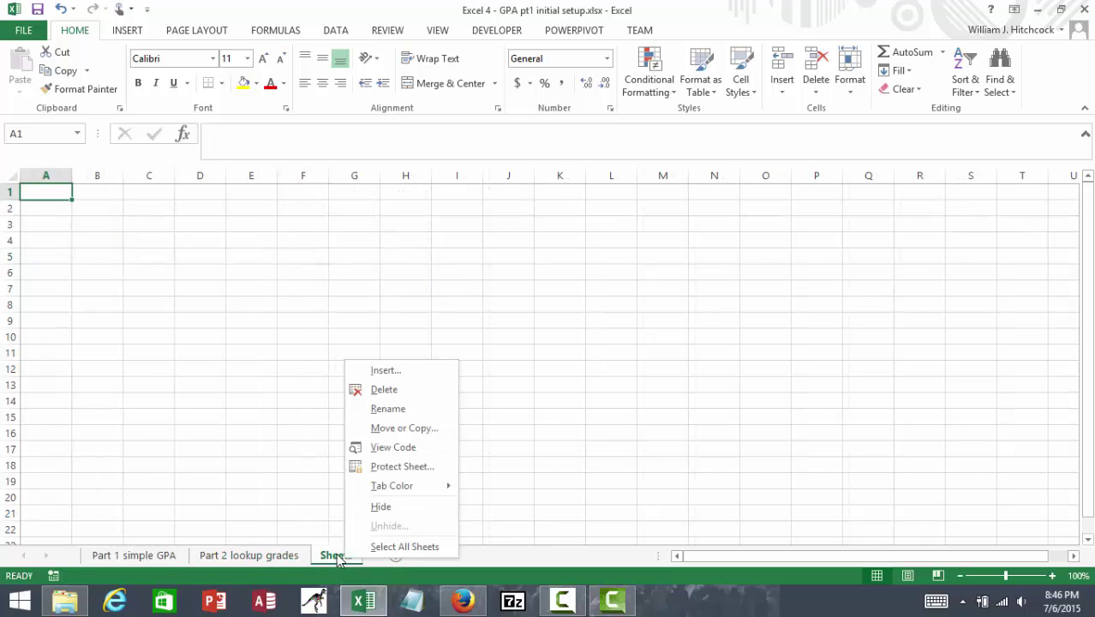
click(388, 408)
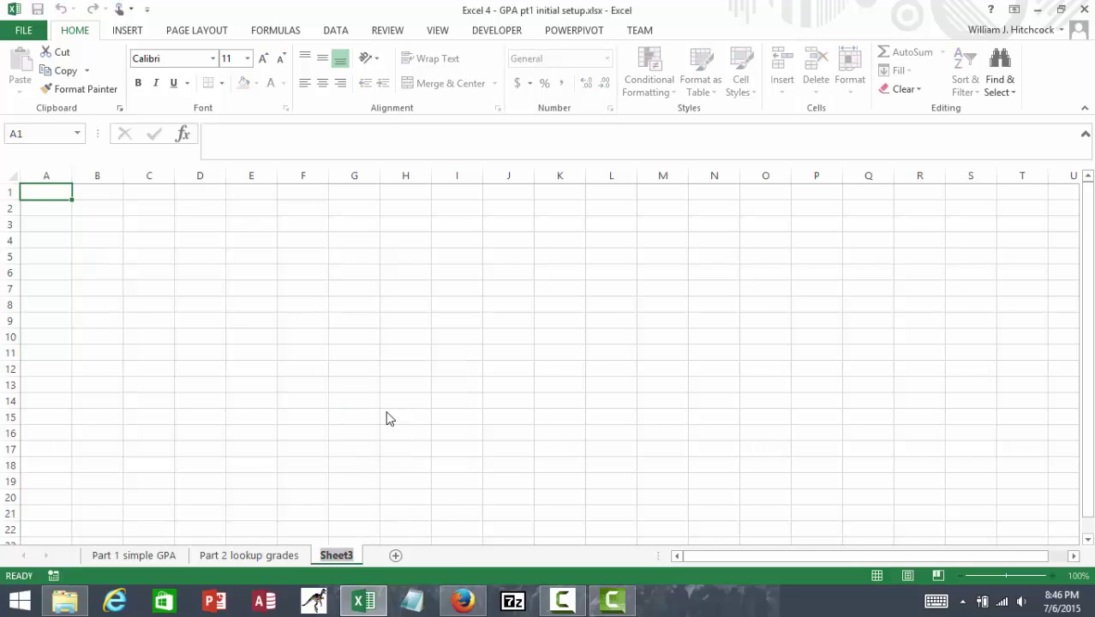
text(Grade)
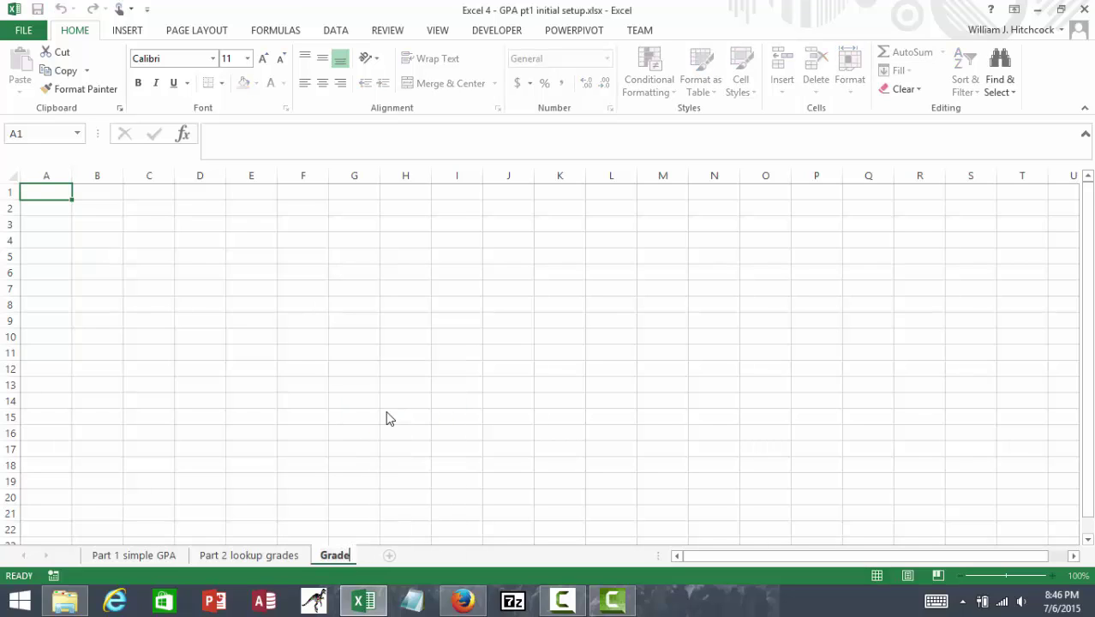
text( Table)
key(Return)
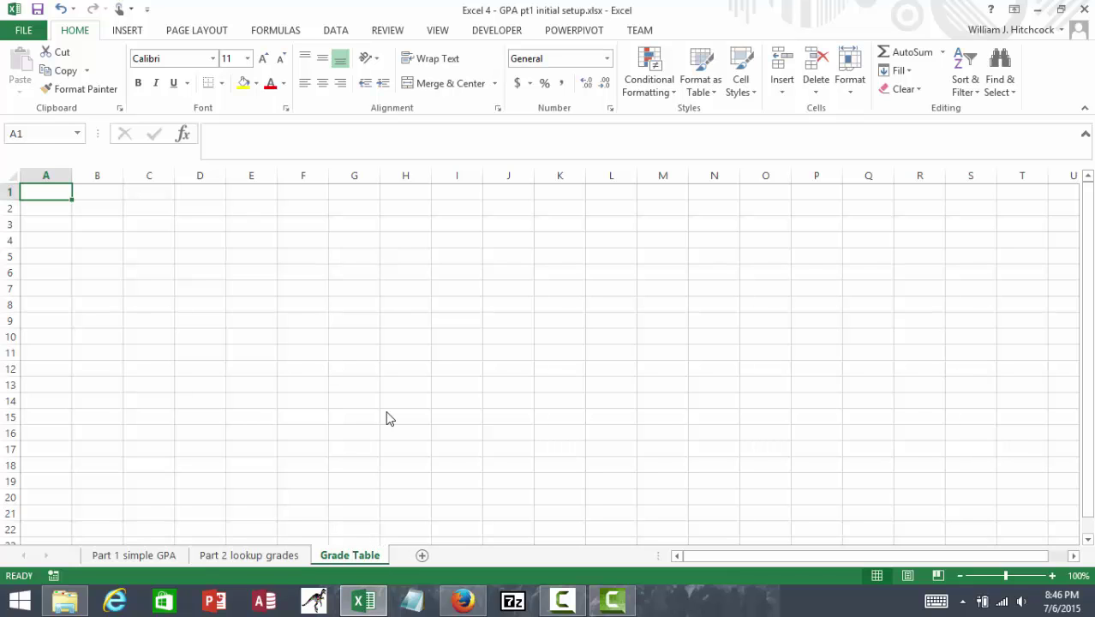
- Enter the column headings Grade in A1 and Points in B1 of the Grade Table sheet
text(Grade)
key(Tab)
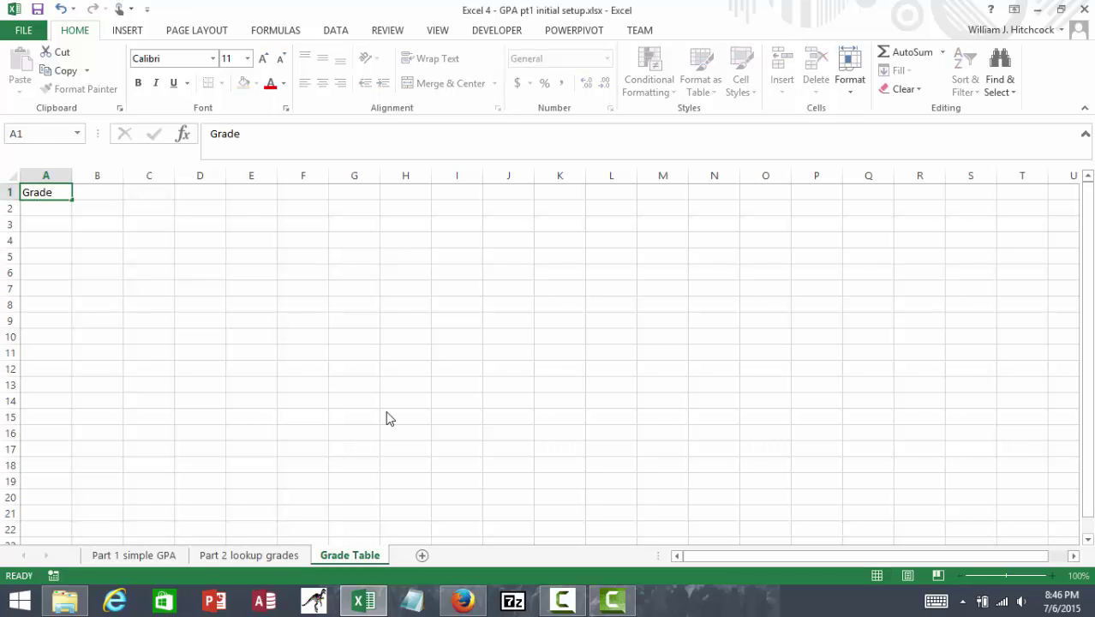
text(Points)
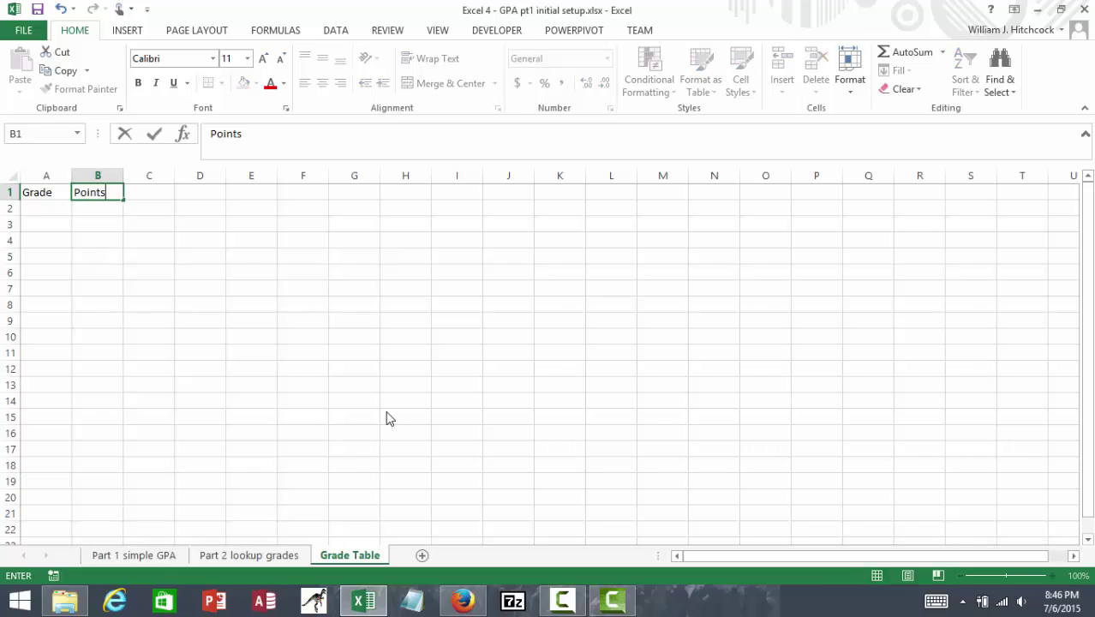
key(Return)
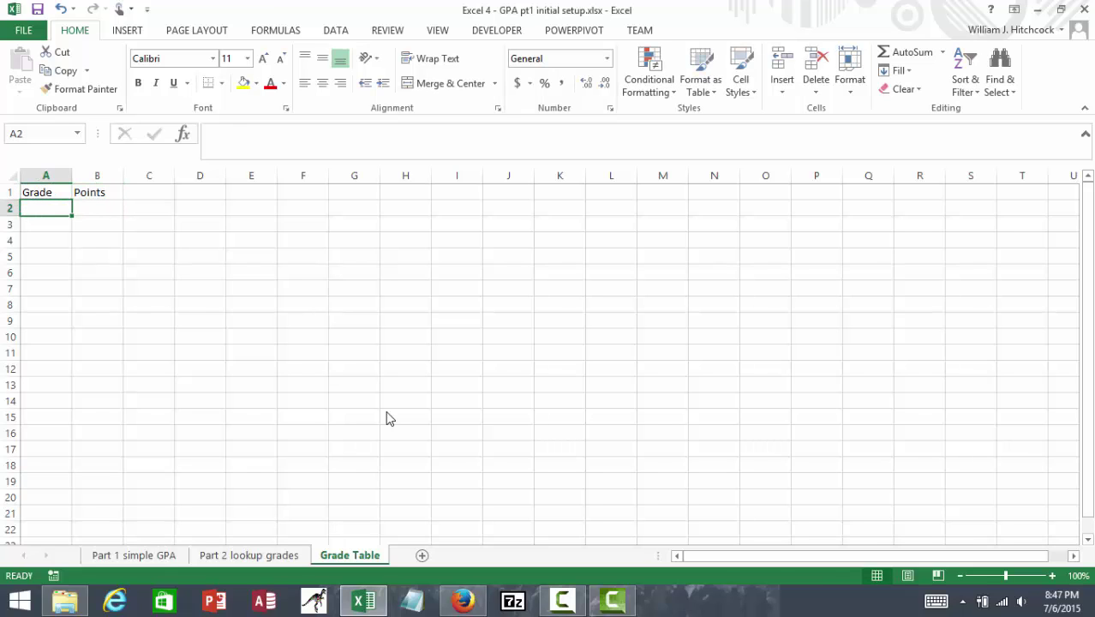
- List the letter grades A, B, C, D and F in cells A2 to A6 under Grade
text(A)
key(Return)
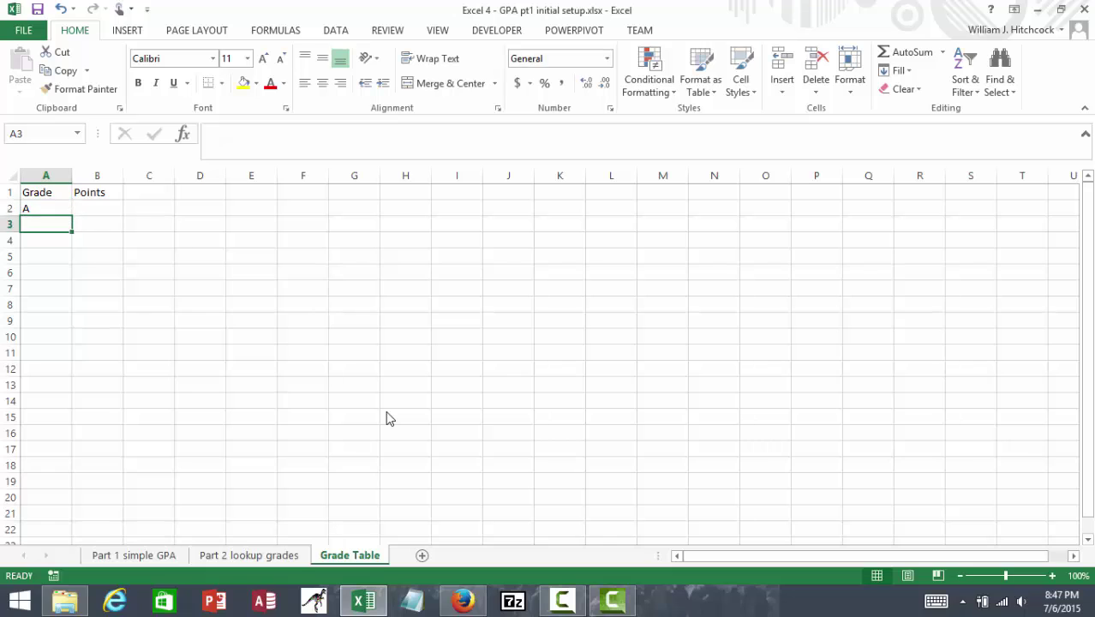
text(B)
key(Return)
text(C)
key(Return)
text(D)
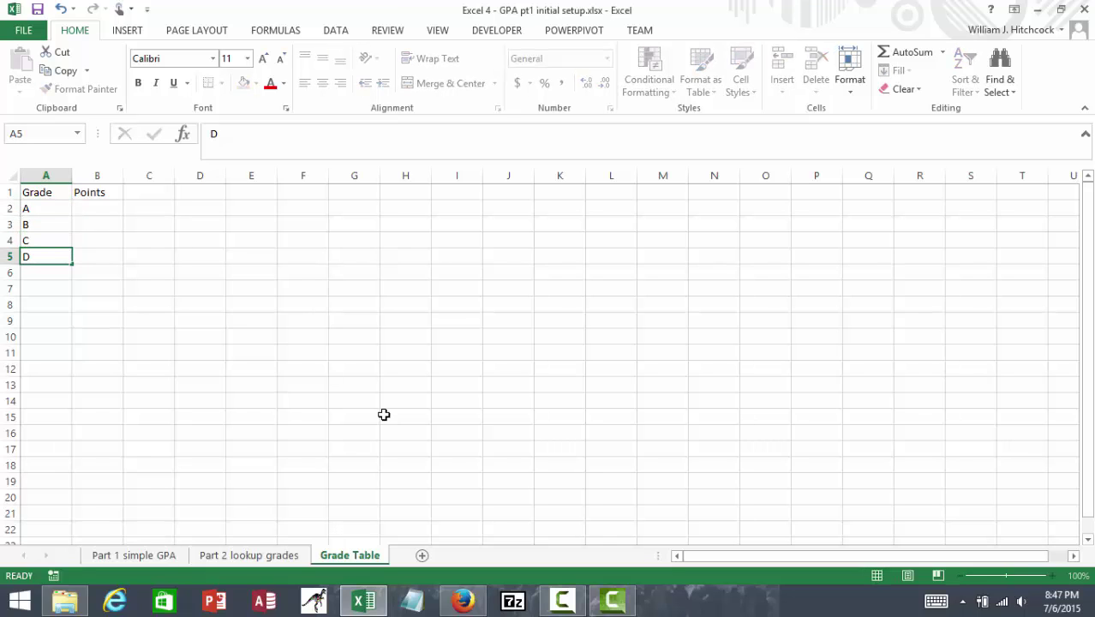
key(Return)
text(F)
key(Tab)
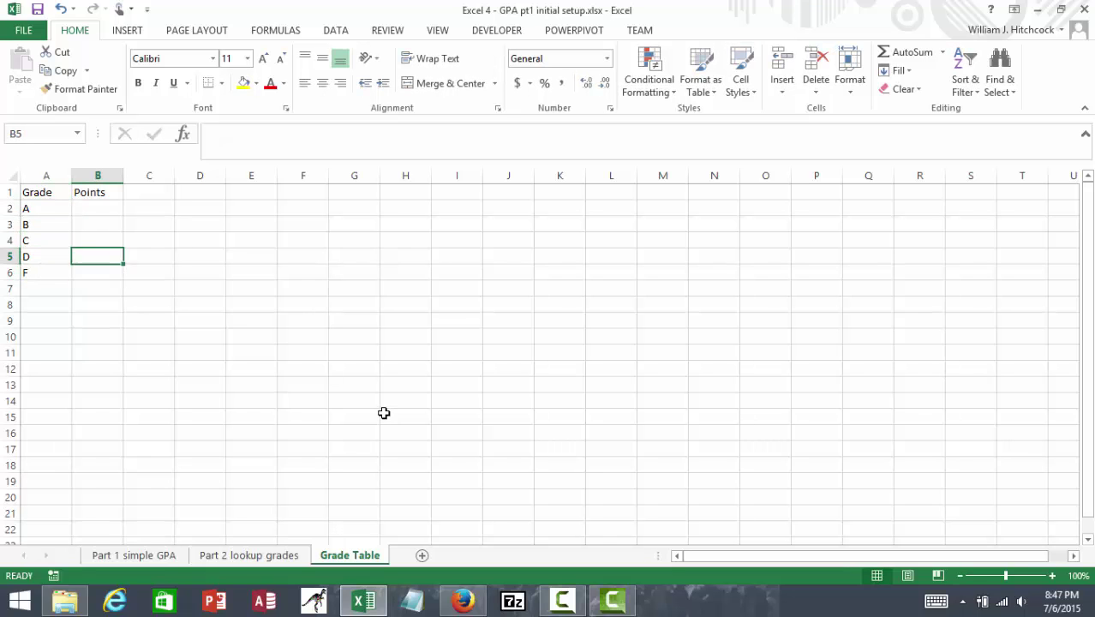
- Enter the point values 4, 3, 2, 1 and 0 in cells B2 to B6 under Points
key(Up)
key(Up)
key(Up)
key(Up)
text(4)
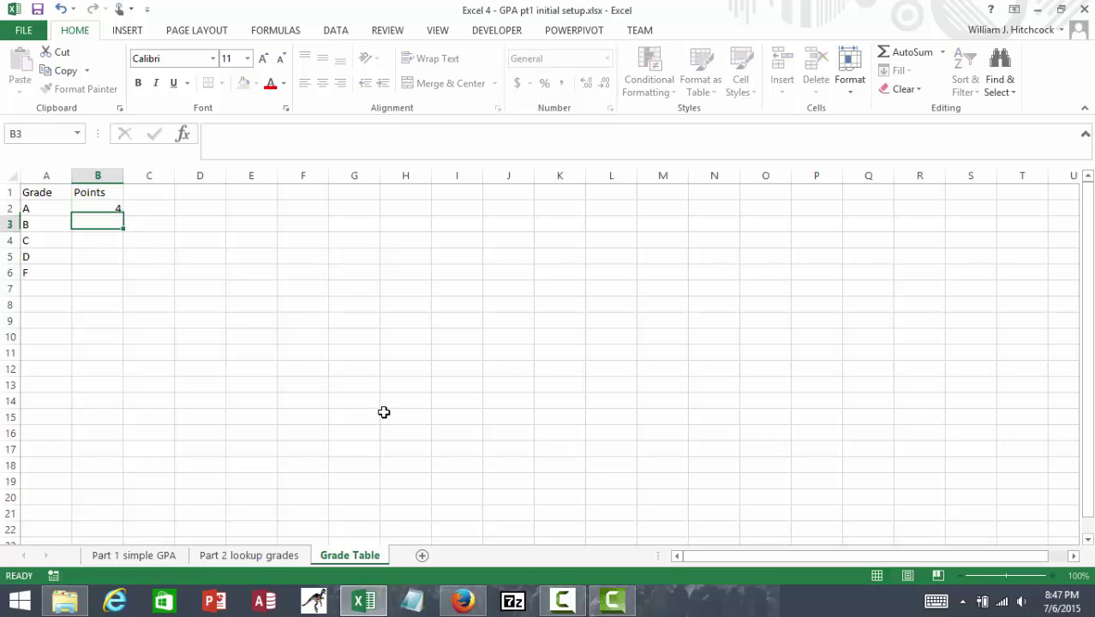
key(Return)
text(3)
key(Return)
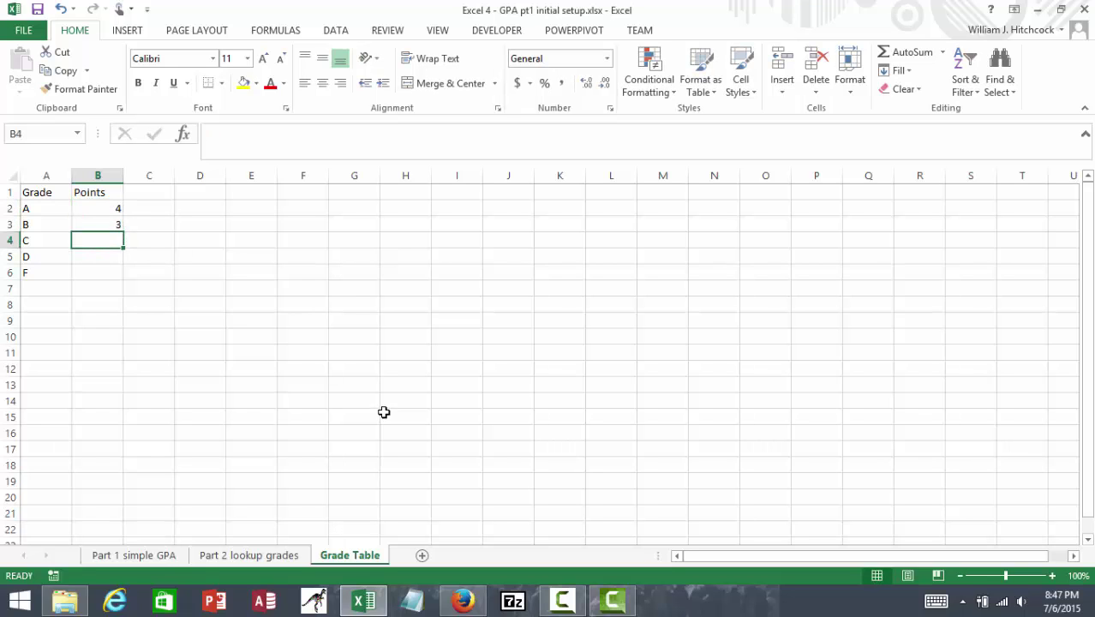
text(2)
key(Return)
text(1)
key(Return)
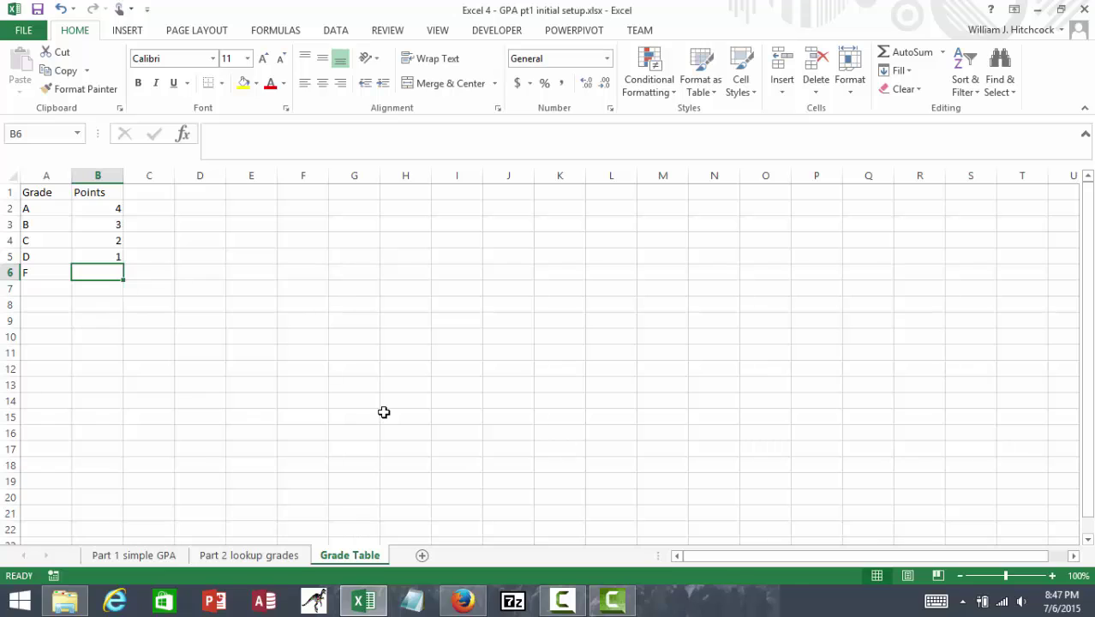
text(0)
key(Return)
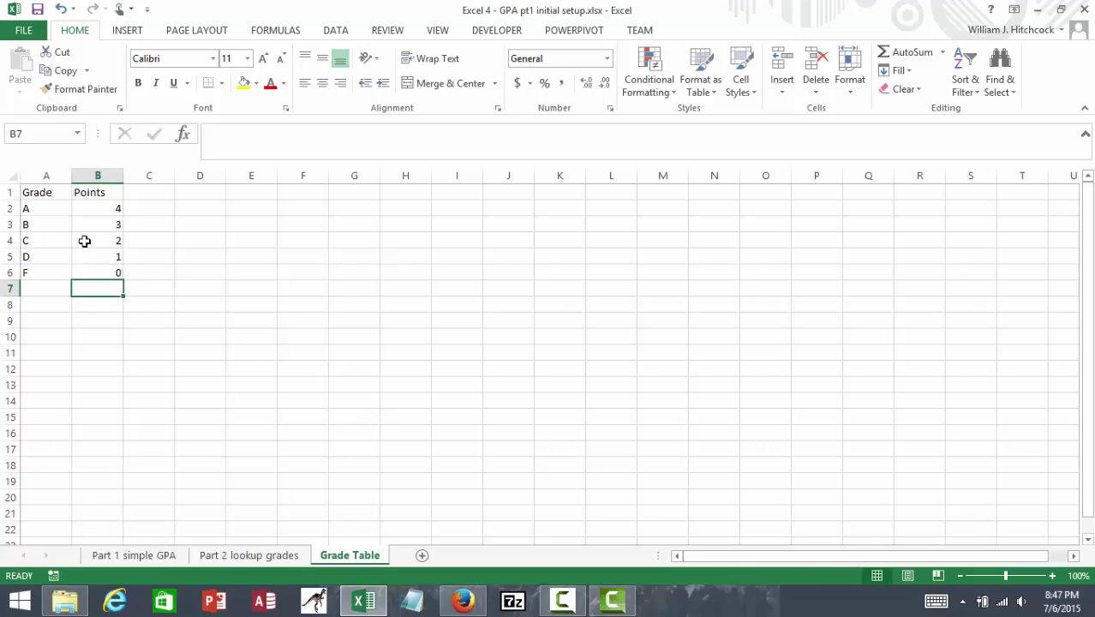
- Define the name GradeTable for the range A2:B6, leaving out the heading row
drag(39, 192, 105, 276)
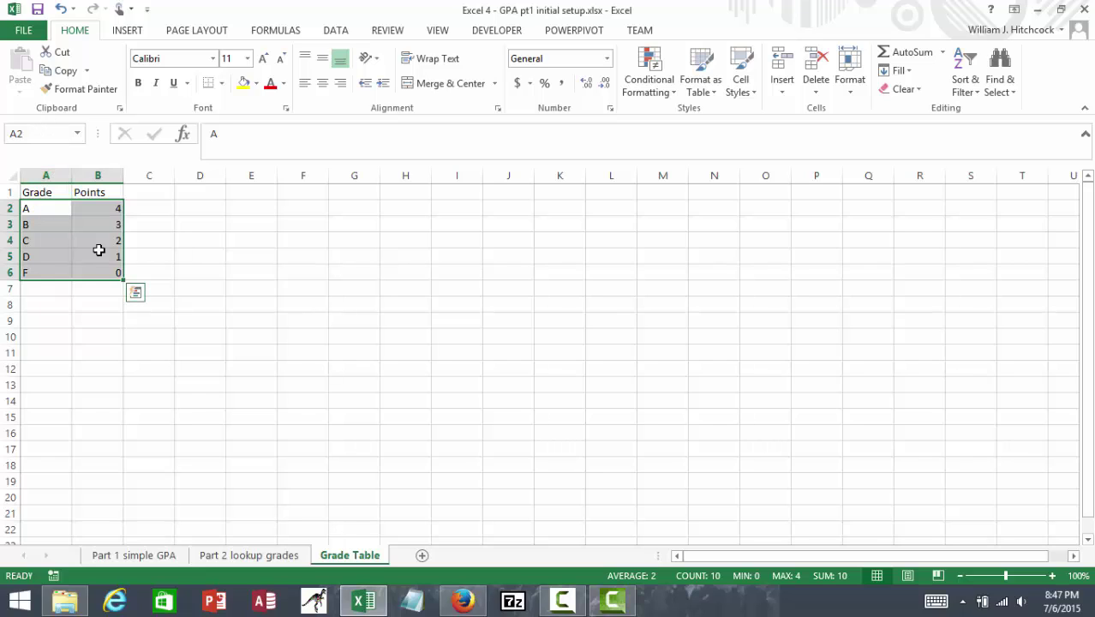
click(63, 134)
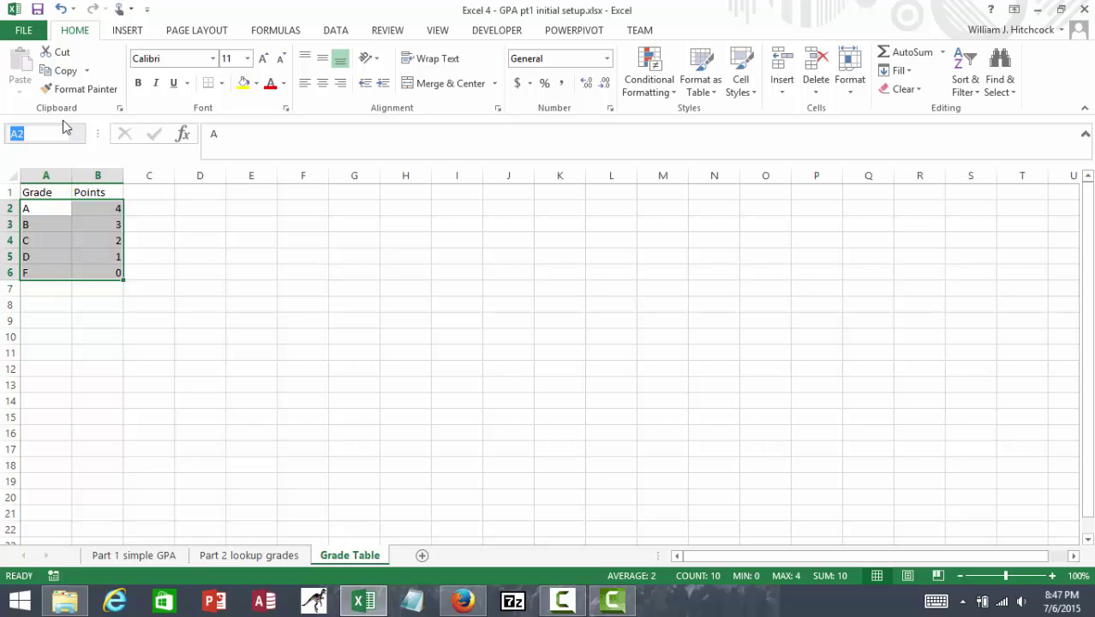
text(GradeTable)
key(Return)
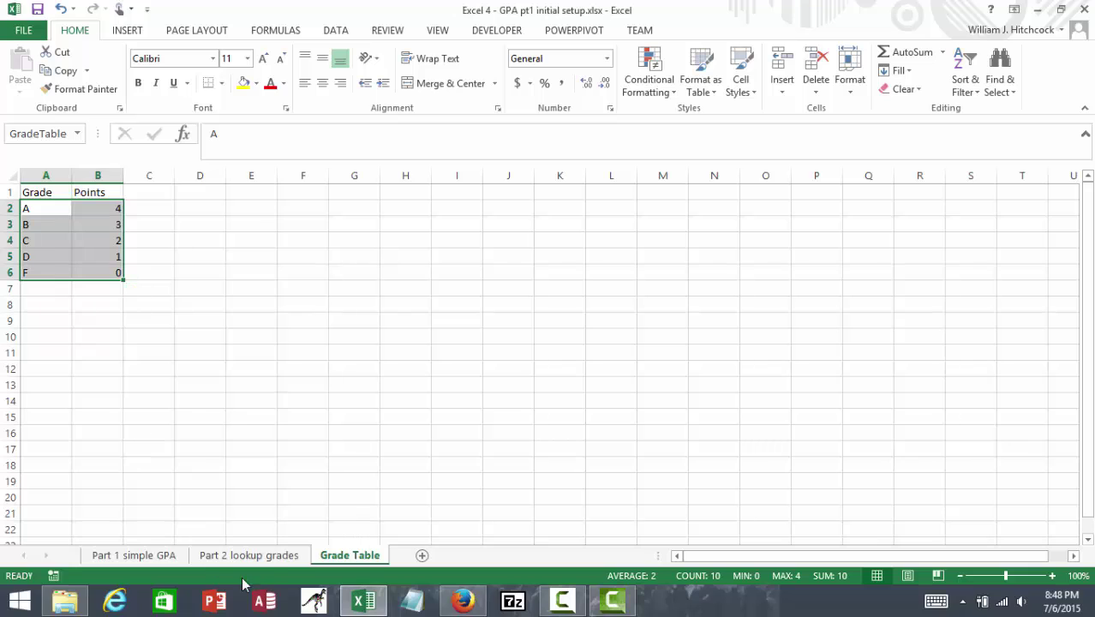
- Go to the Part 2 lookup grades sheet and select the Pre-Calculus Grade Points cell, G2
click(257, 555)
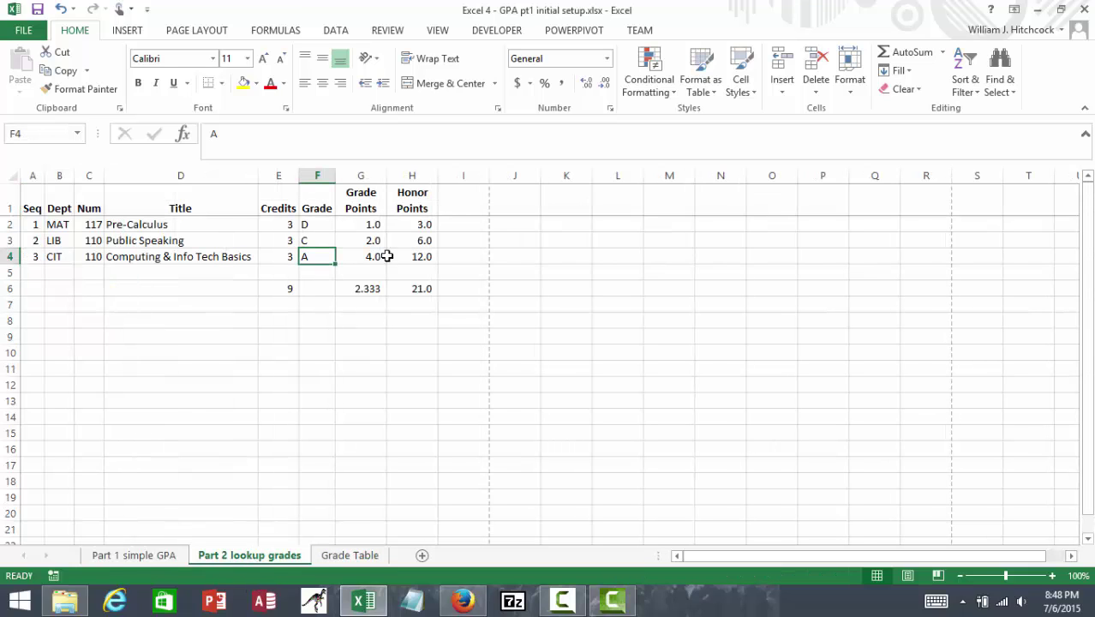
click(360, 224)
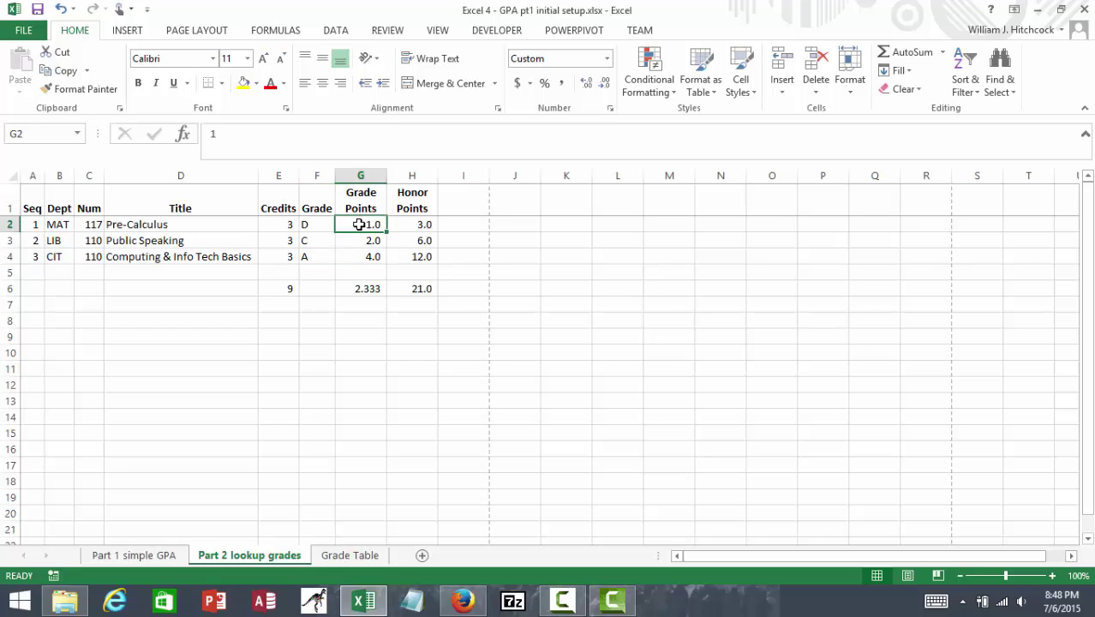
text(=)
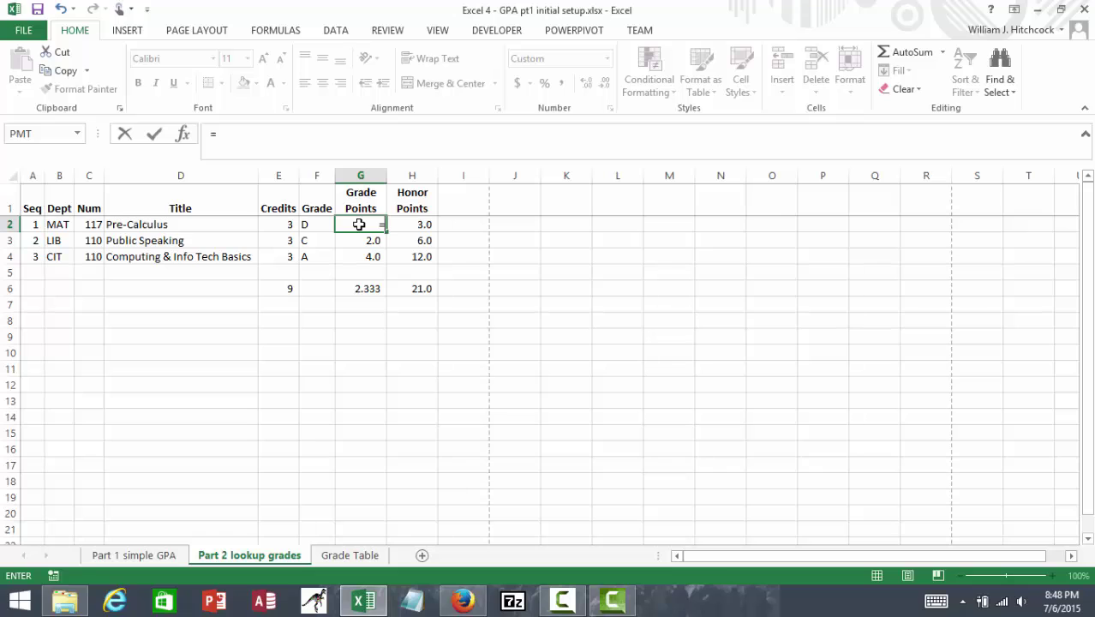
text(vloo)
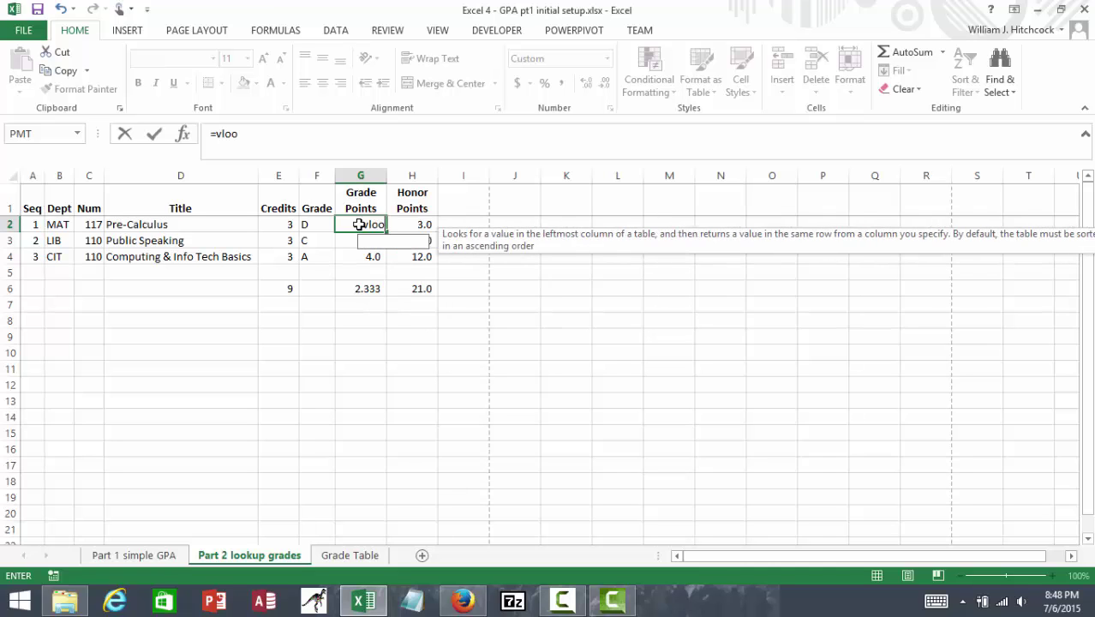
text(kup()
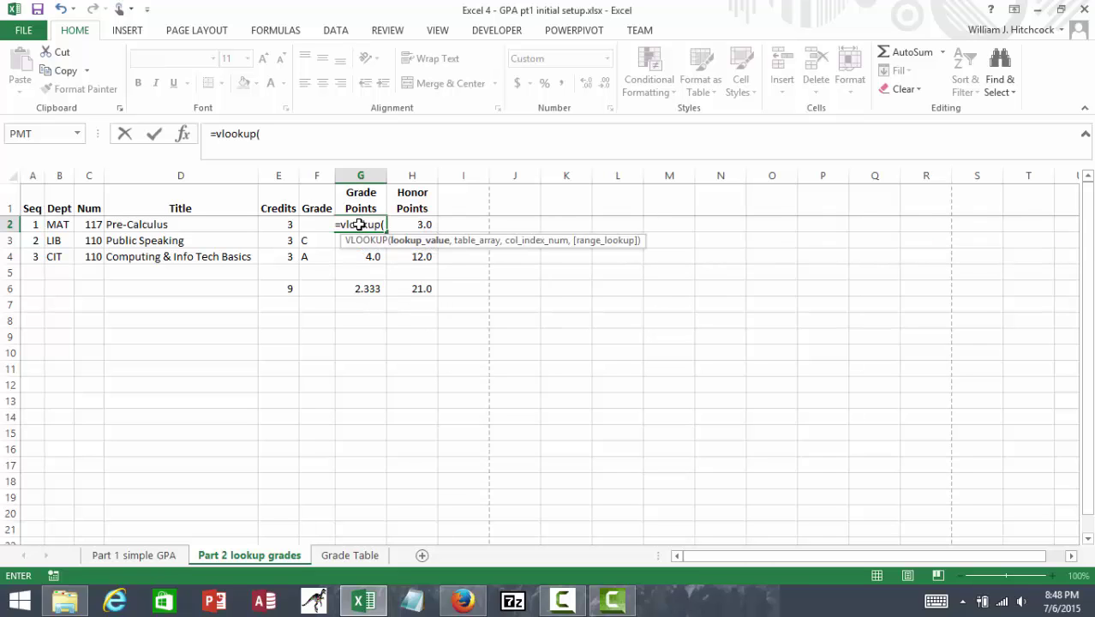
key(F2)
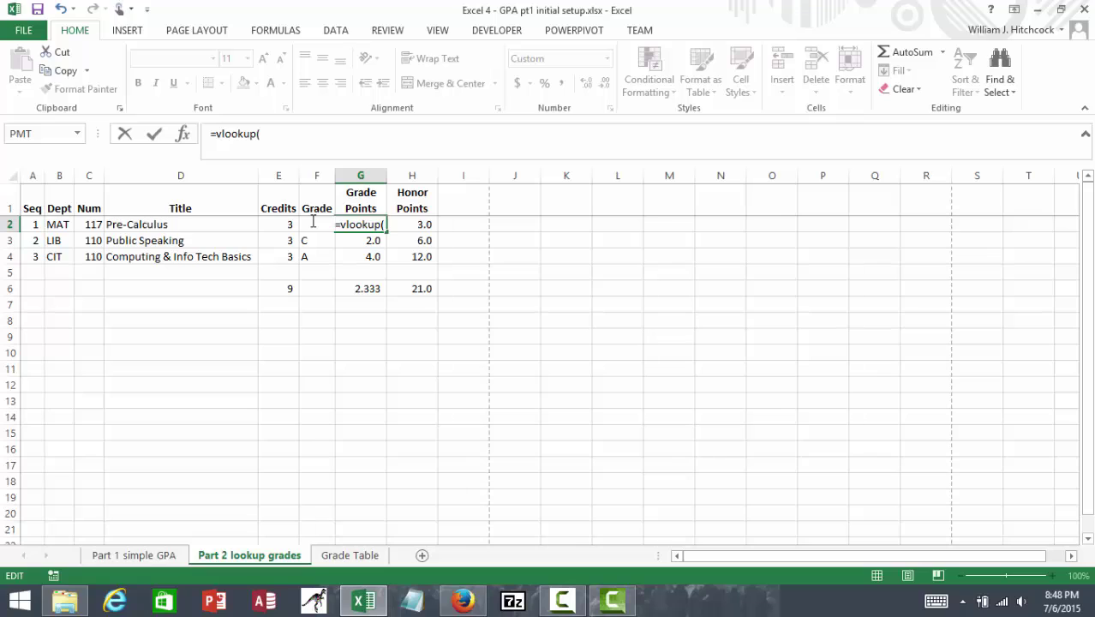
key(End)
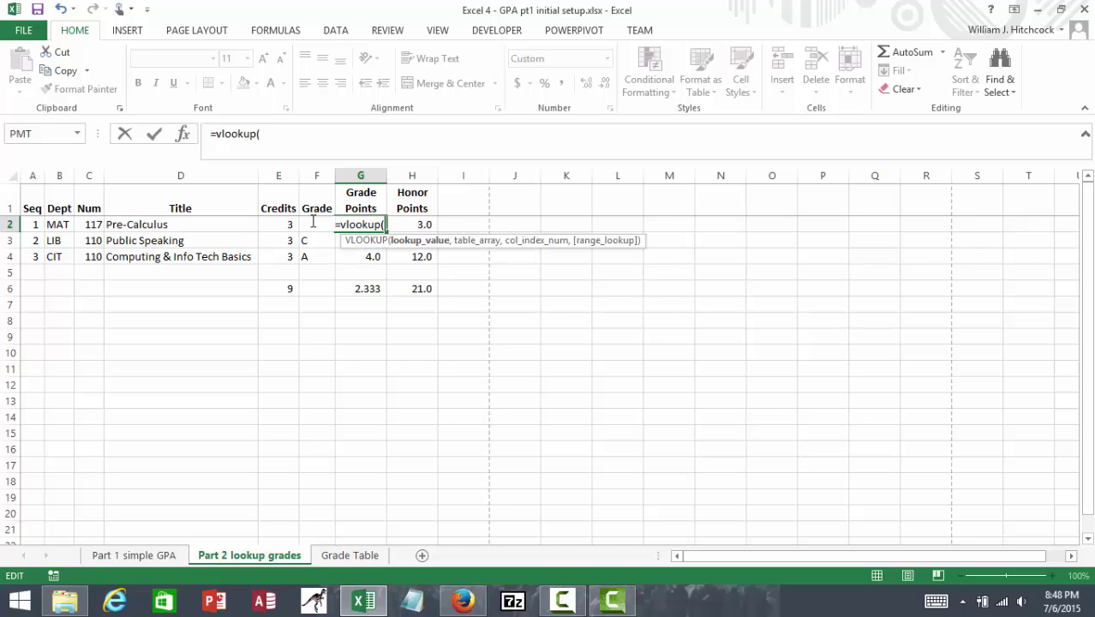
key(Home)
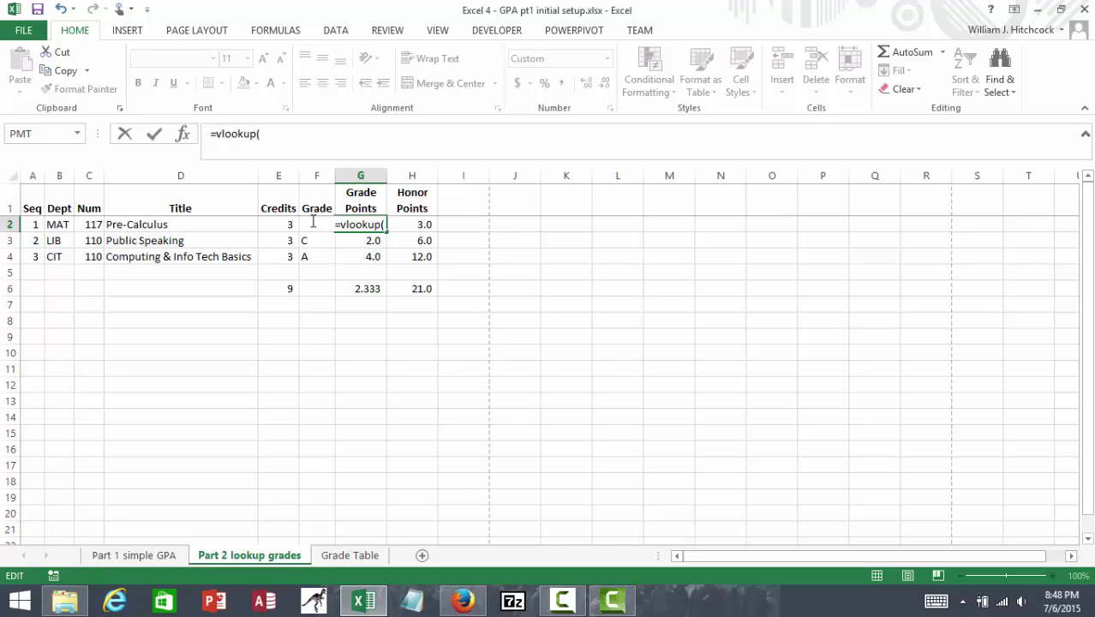
key(Escape)
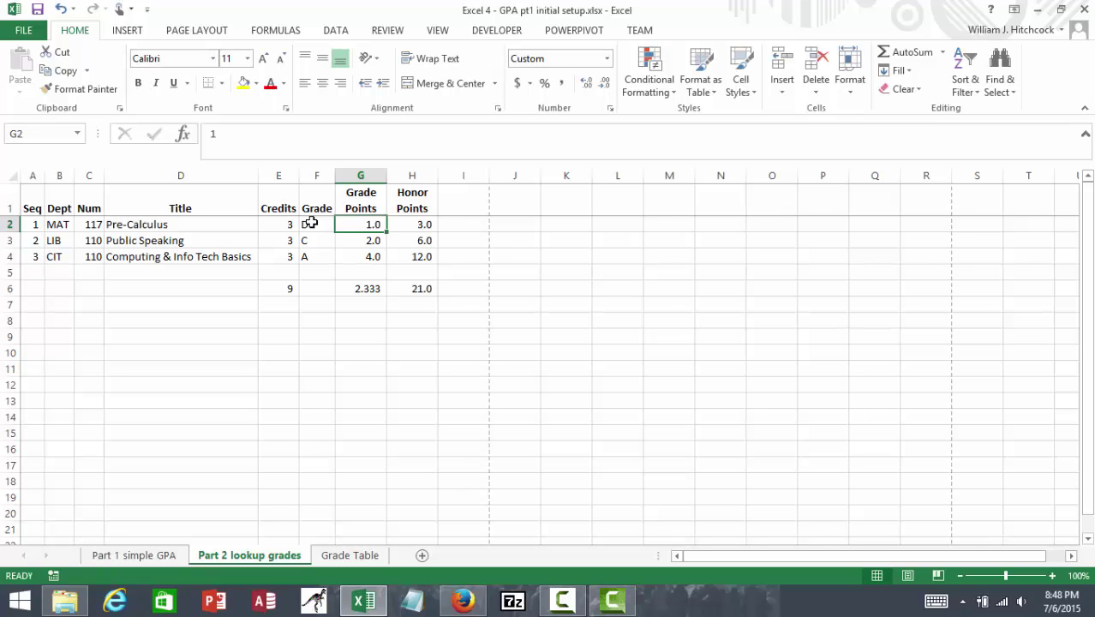
- Enter =VLOOKUP(F2,GradeTable,2,FALSE) in G2 to look up the Pre-Calculus grade points with an exact match
text(=vloo)
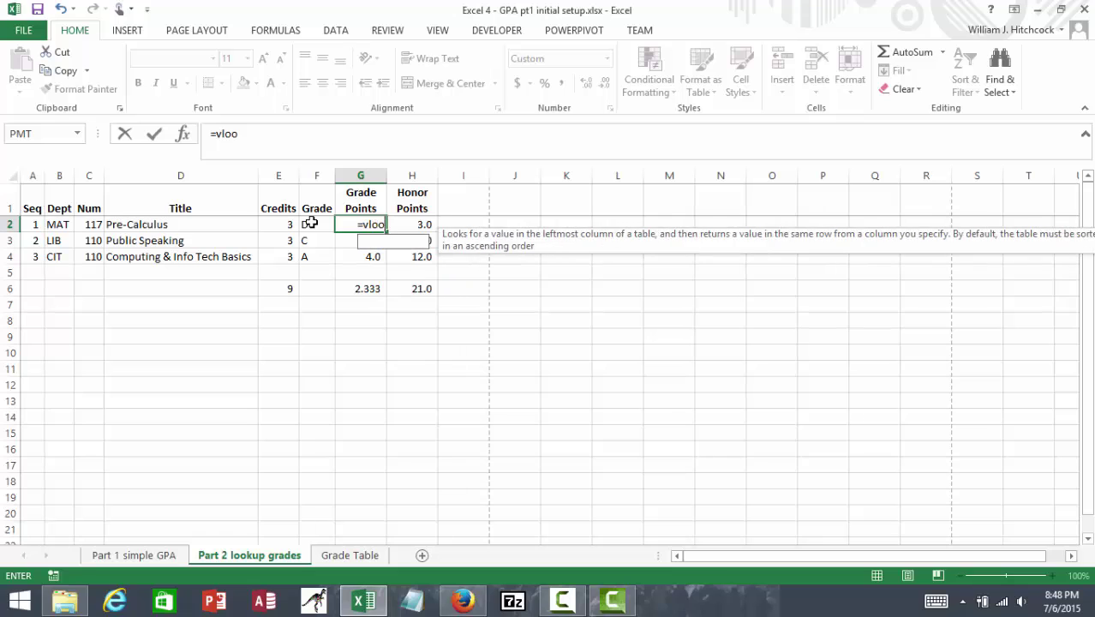
text(kup()
click(310, 223)
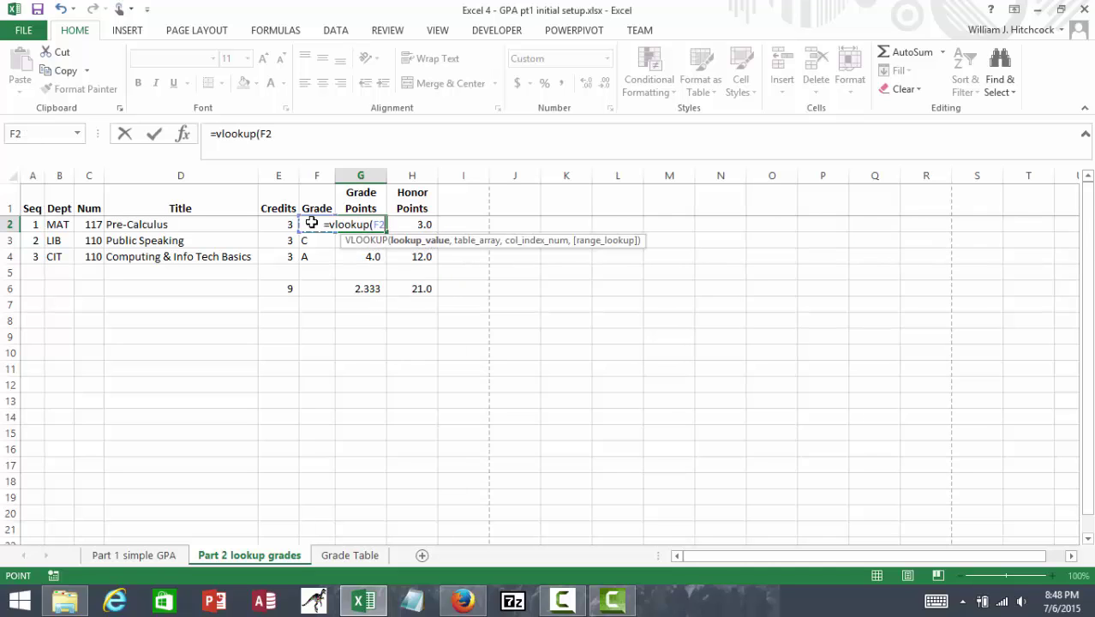
text(,)
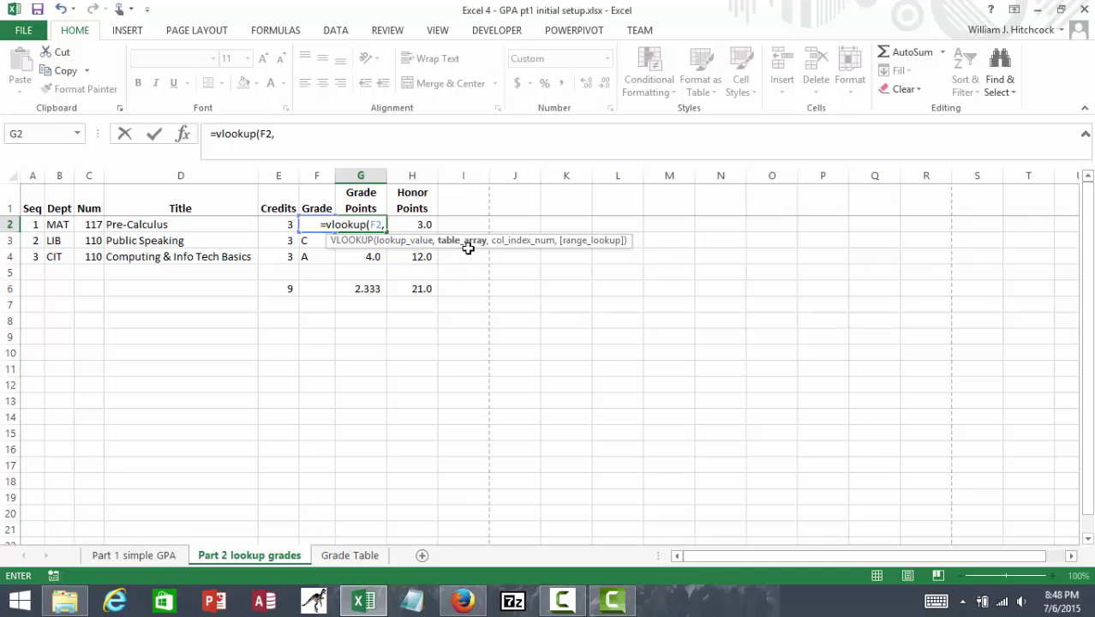
click(350, 556)
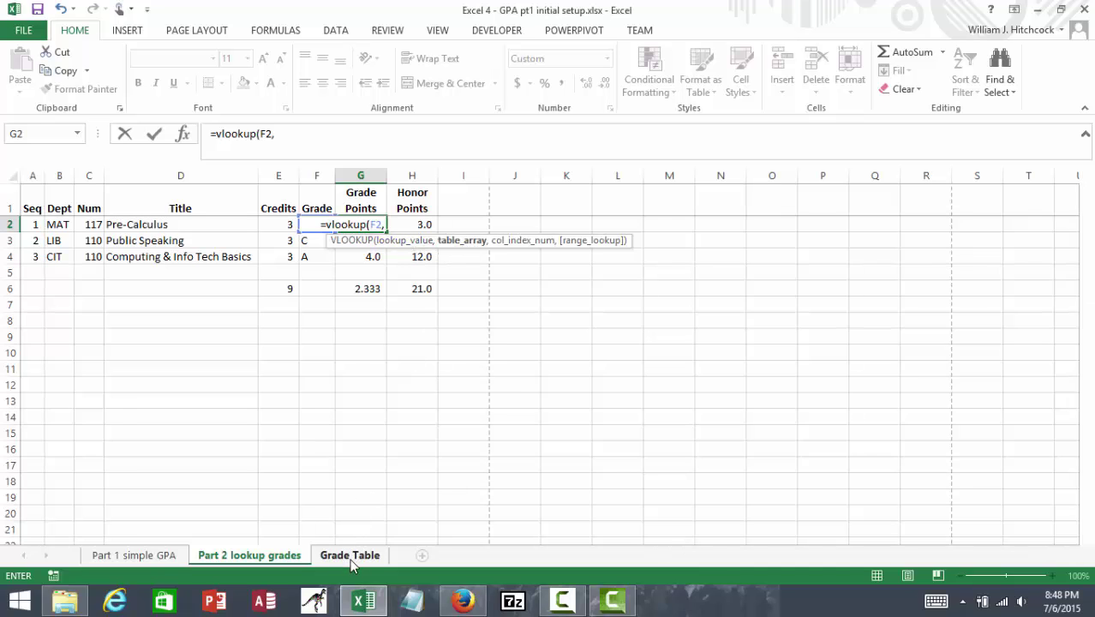
drag(54, 211, 112, 275)
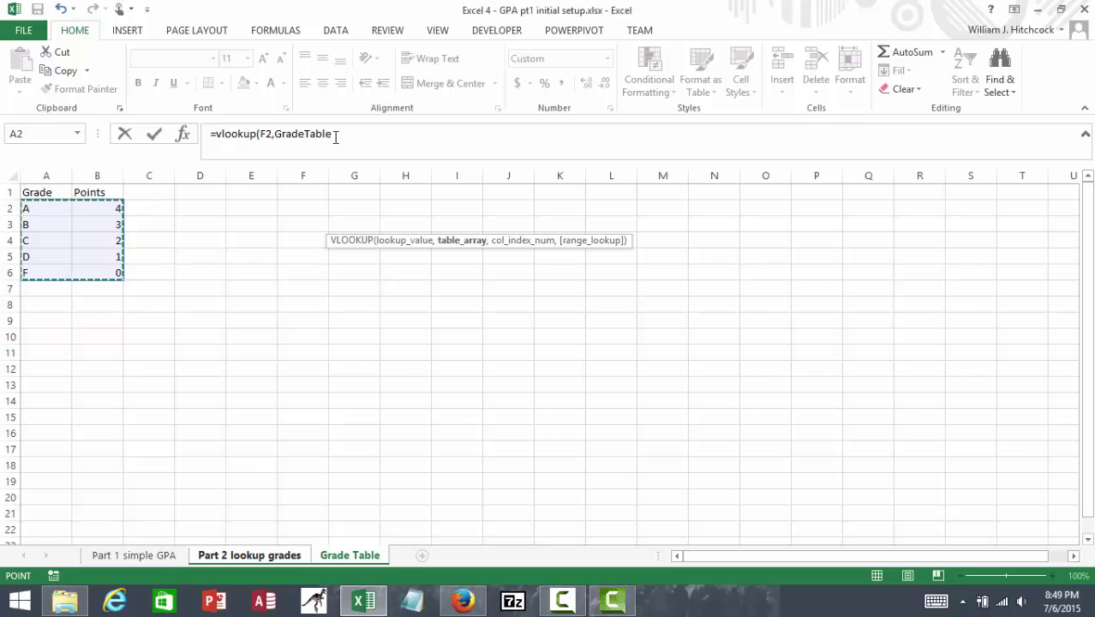
text(,2)
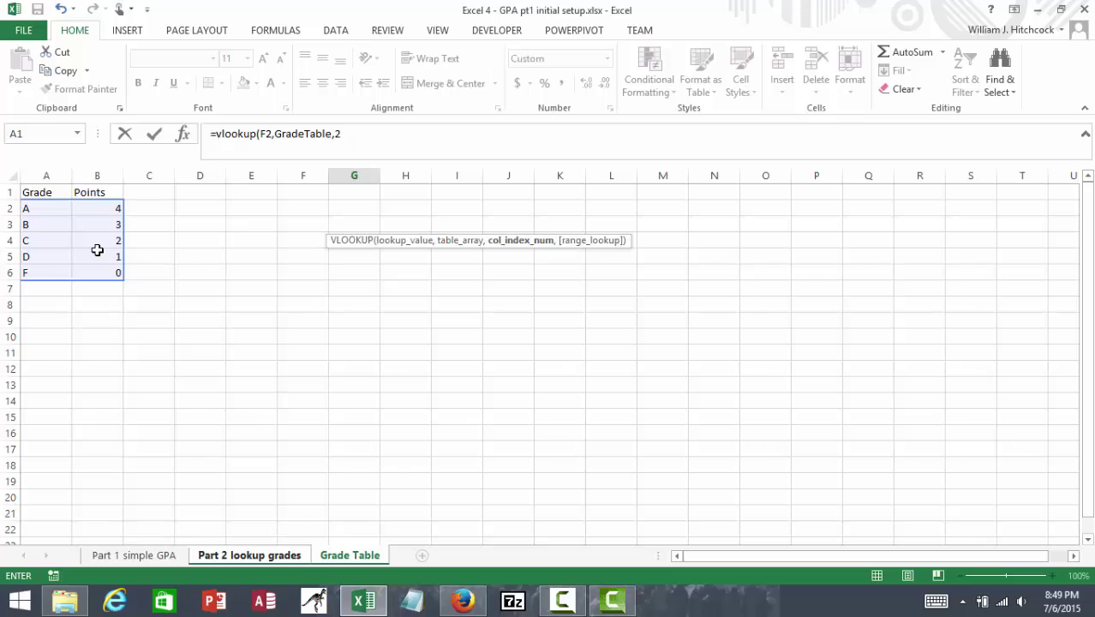
text(,)
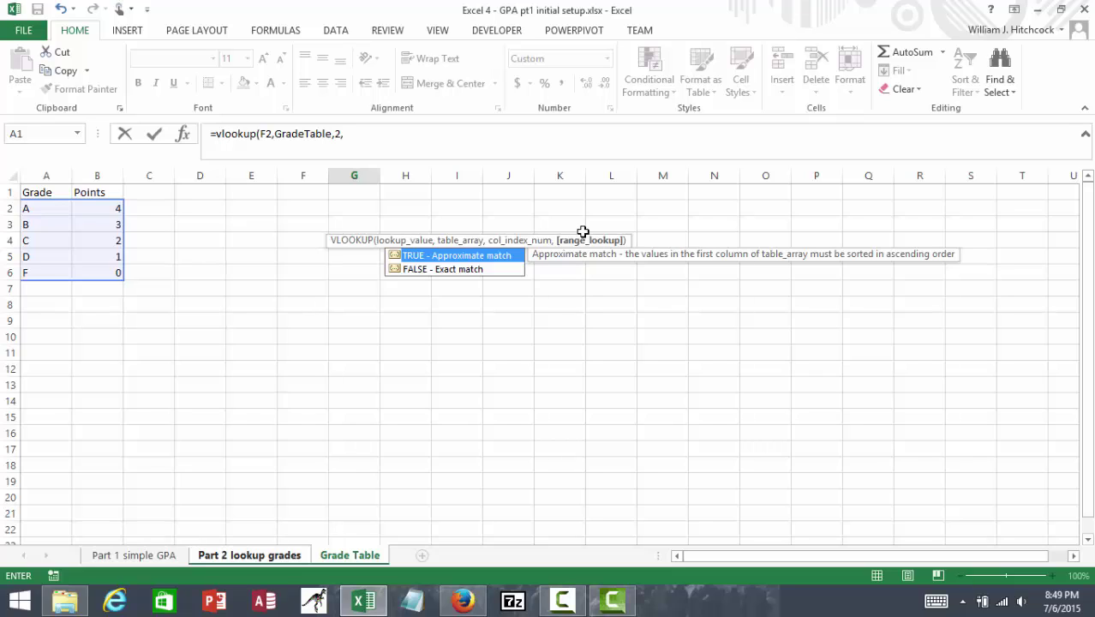
click(442, 271)
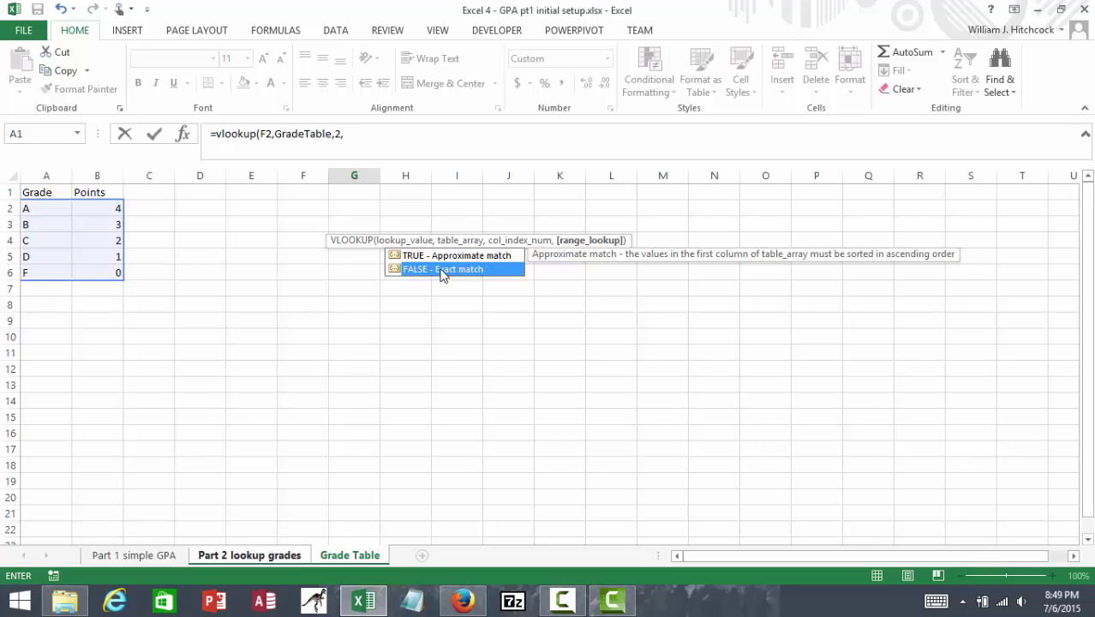
double_click(415, 268)
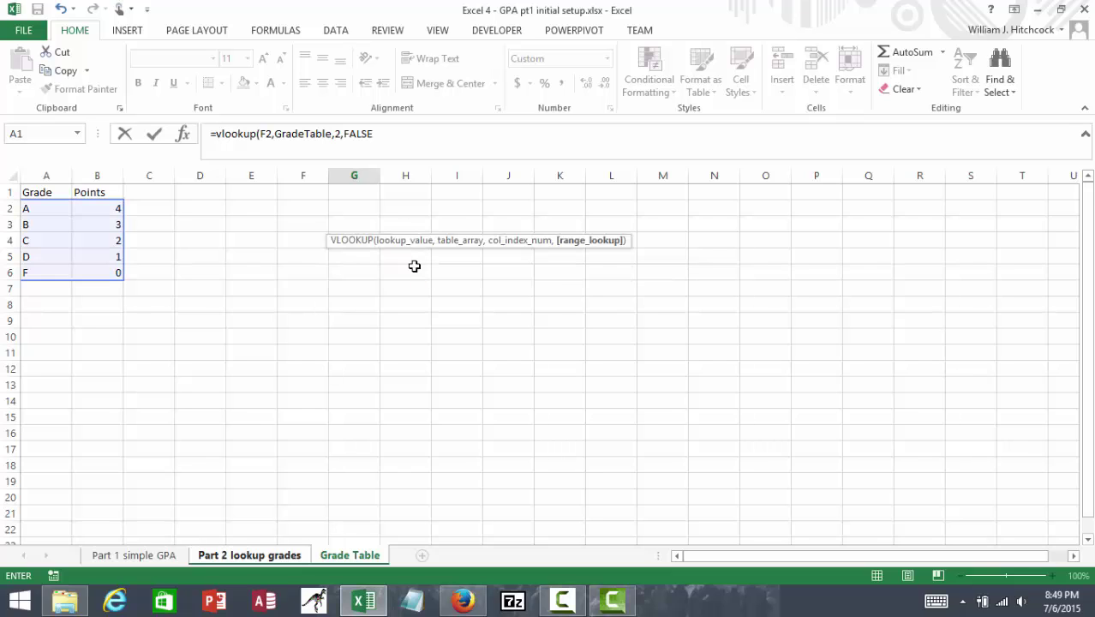
text())
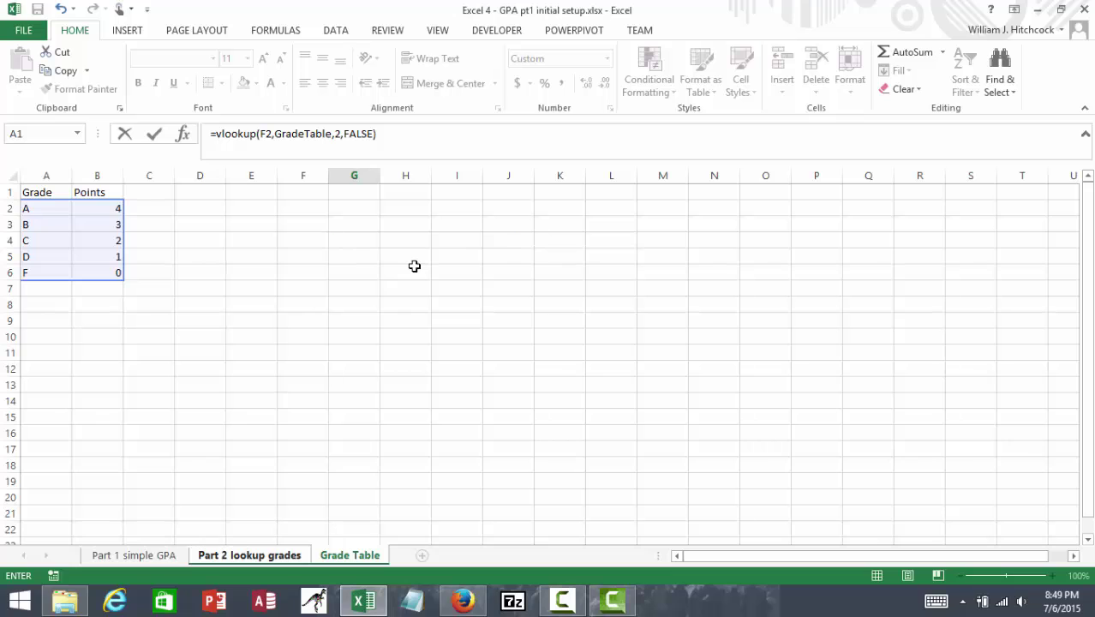
key(Return)
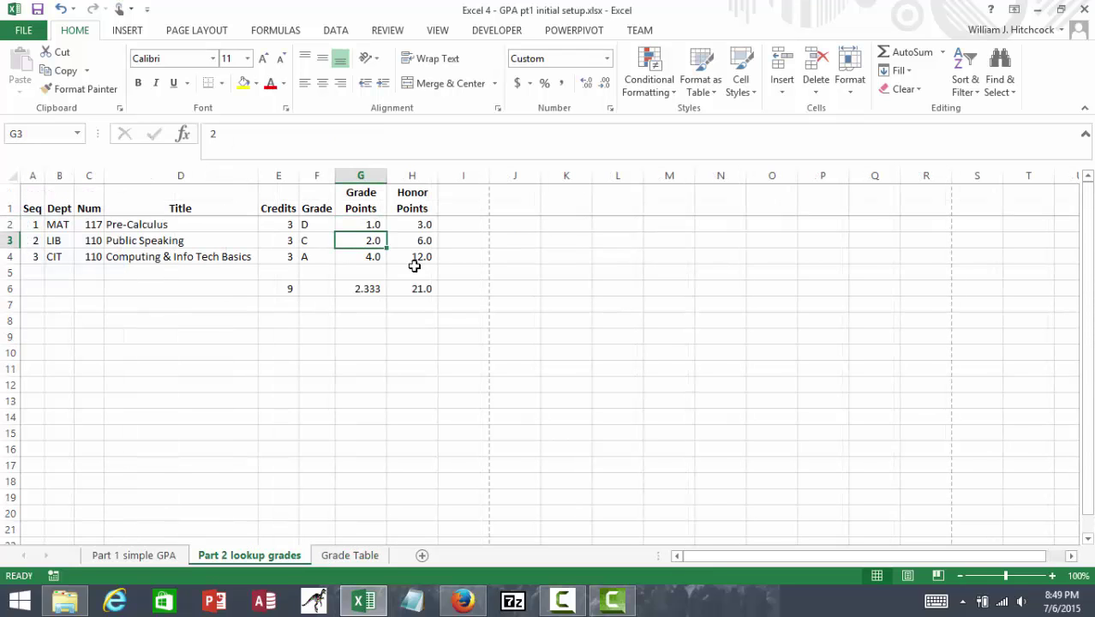
- Copy the lookup formula from G2 into G3:G4 for the other two courses
key(Up)
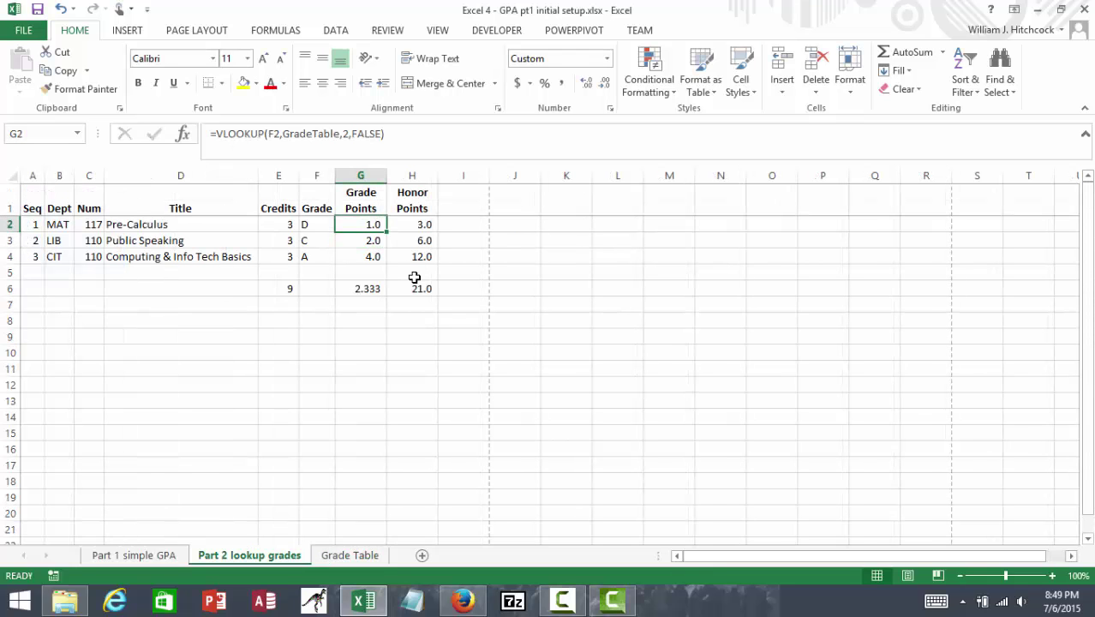
key(ctrl+c)
key(Down)
key(shift+Down)
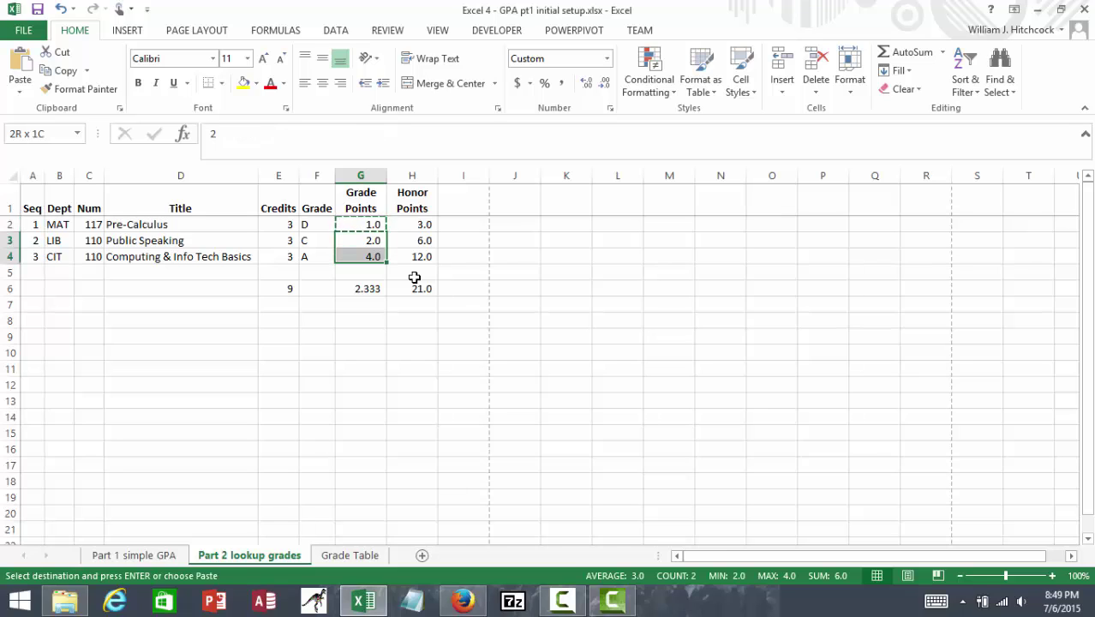
key(Return)
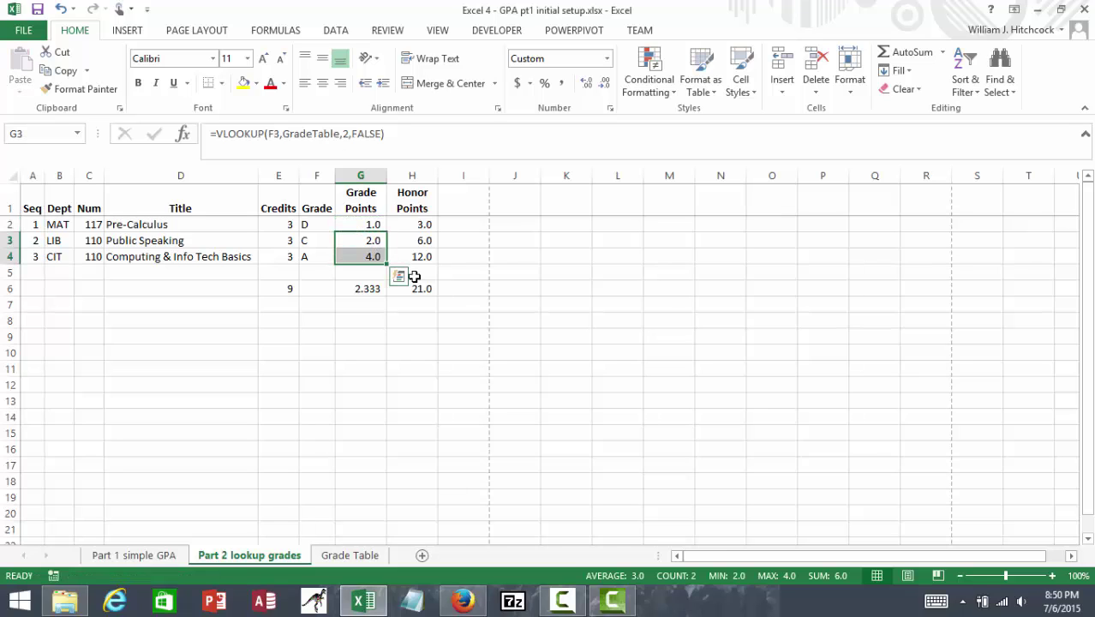
- Change the Pre-Calculus grade in F2 to C and the Public Speaking grade in F3 to B
key(Up)
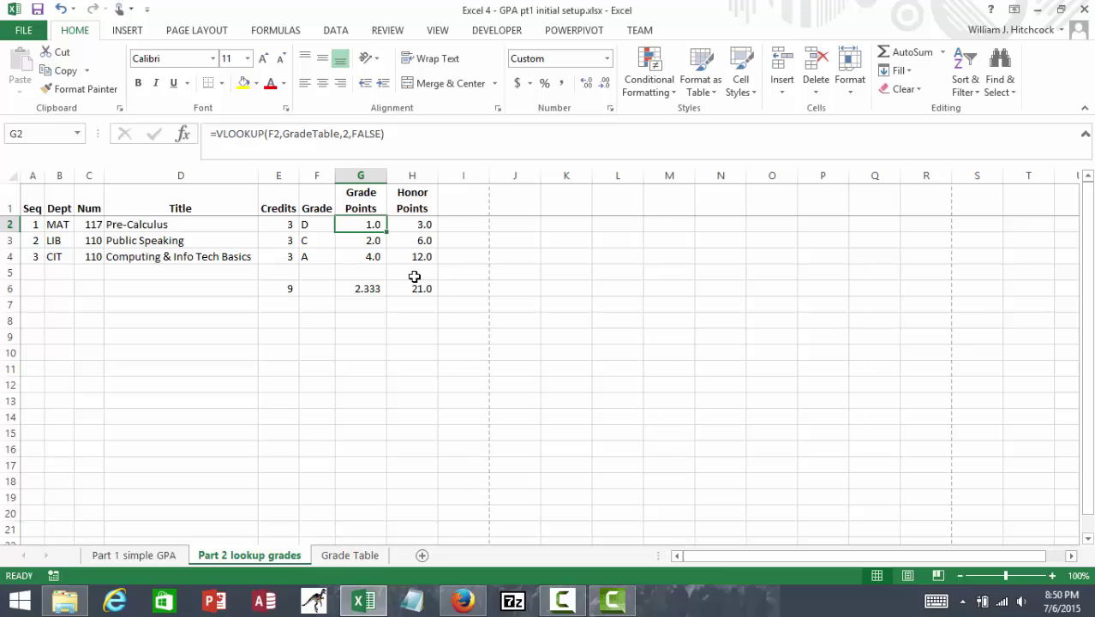
key(Left)
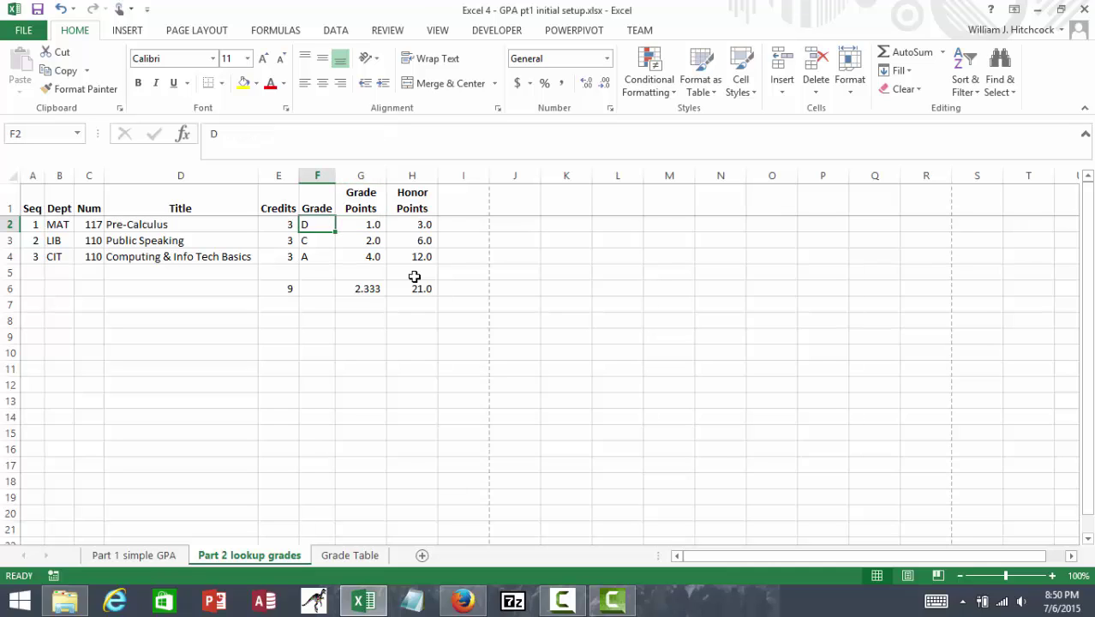
text(C)
key(Return)
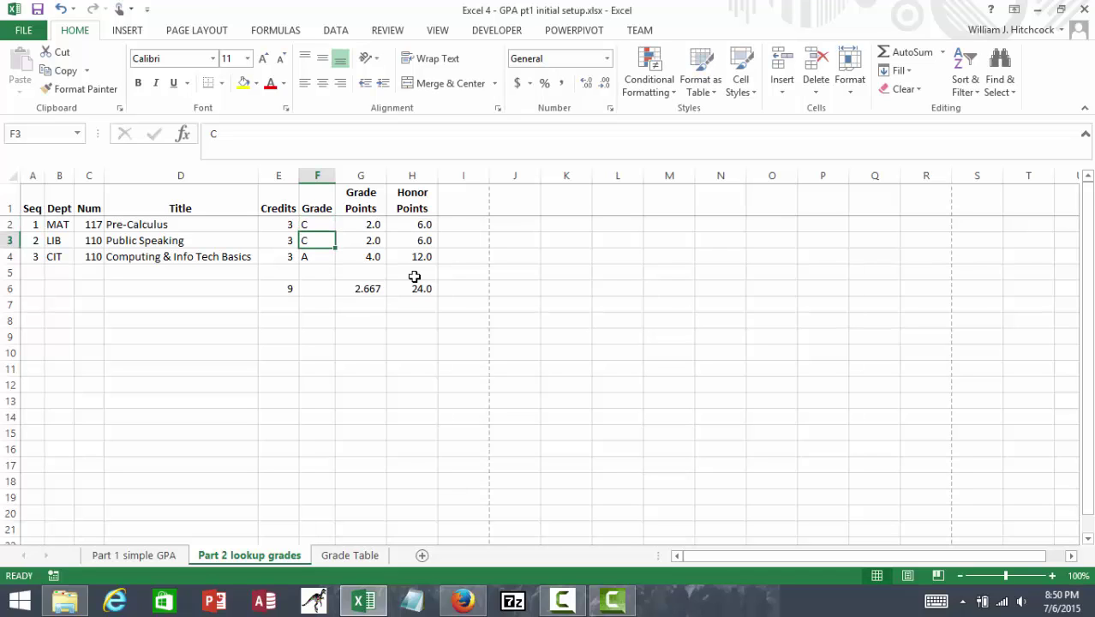
text(B)
key(Return)
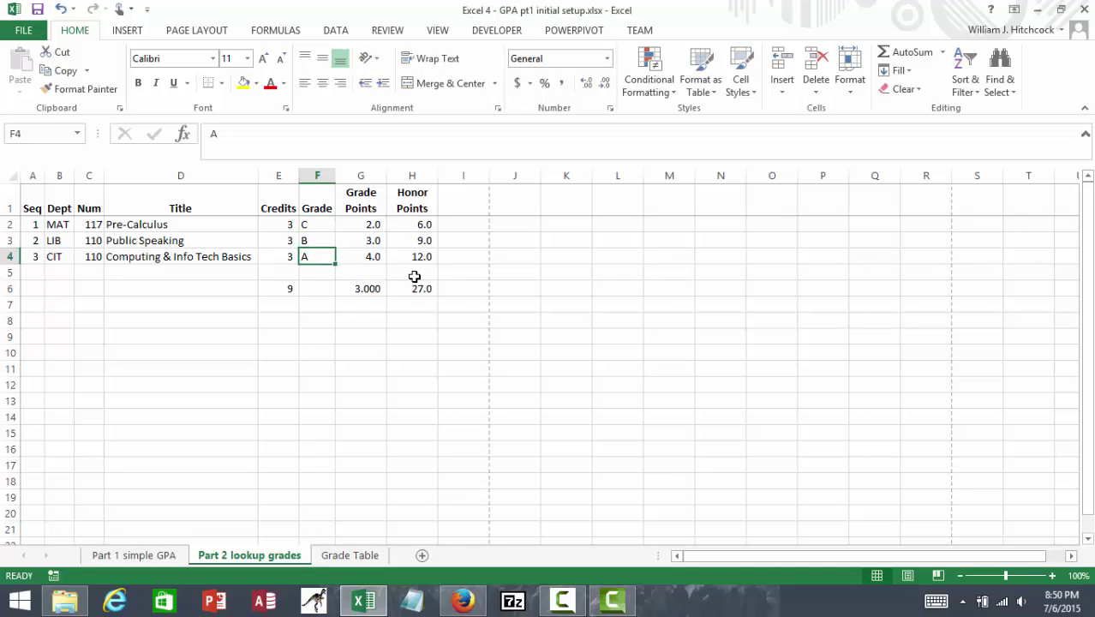
key(Return)
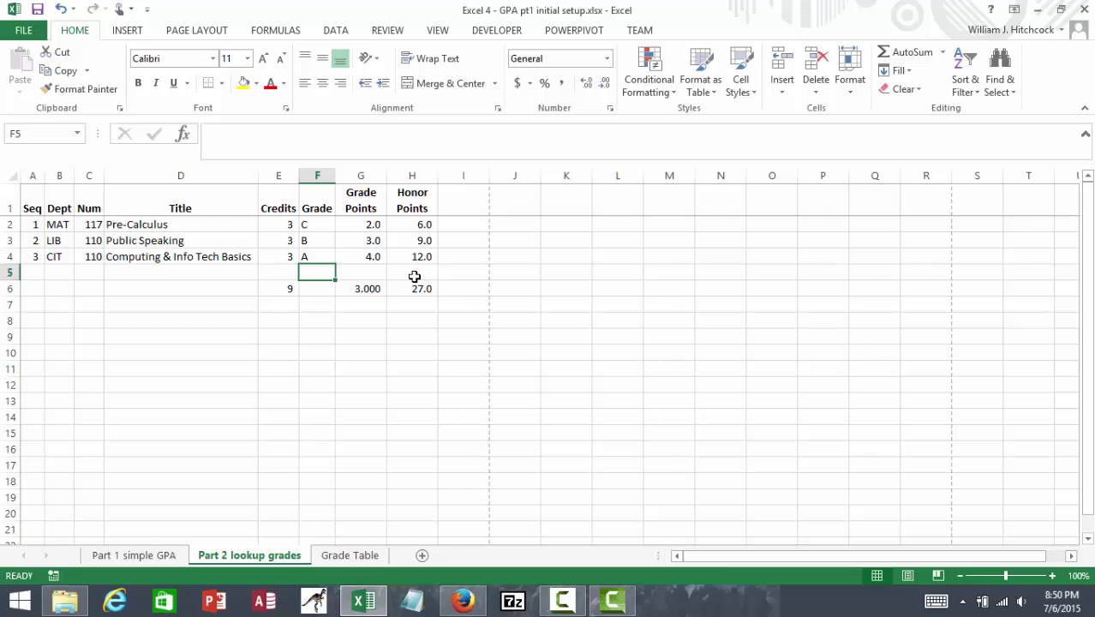
- Set the Pre-Calculus credits in E2 to 4
key(Up)
key(Up)
key(Up)
key(Left)
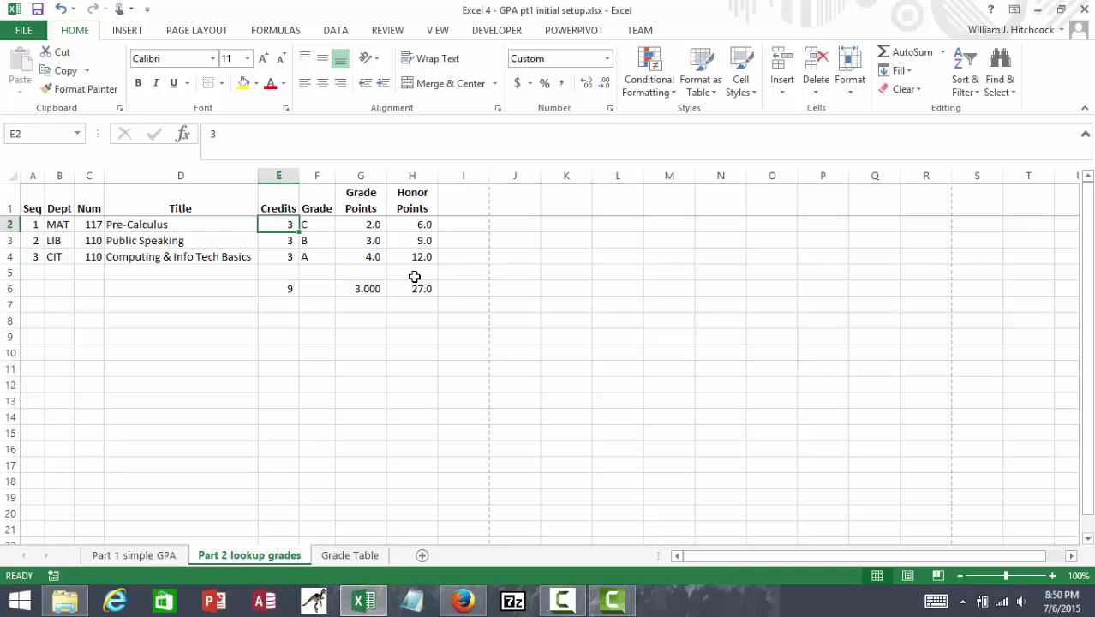
text(4)
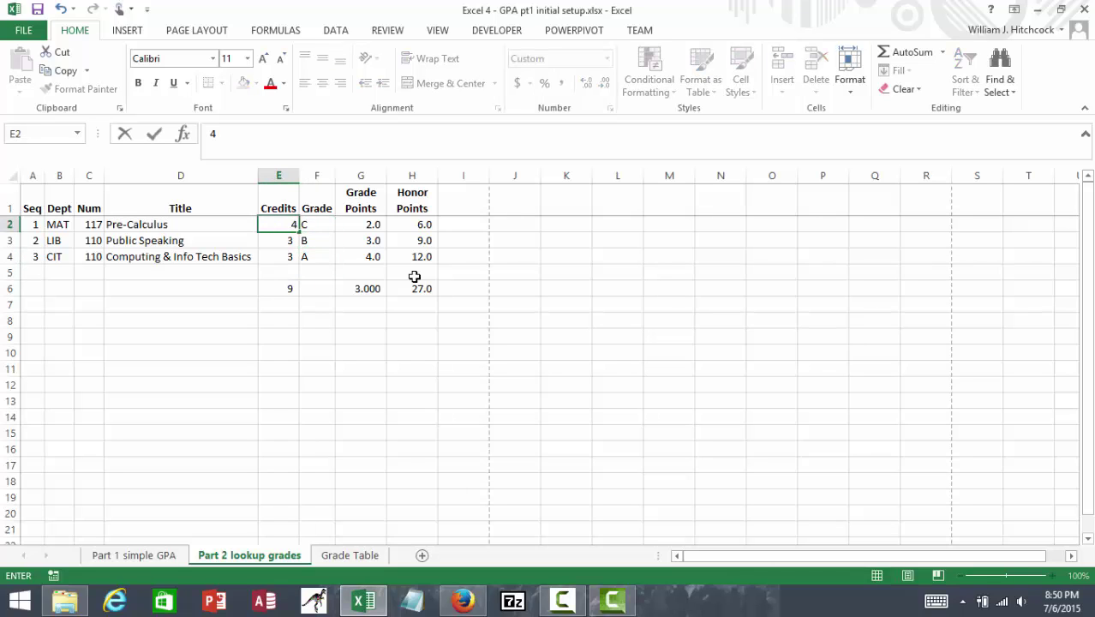
key(Return)
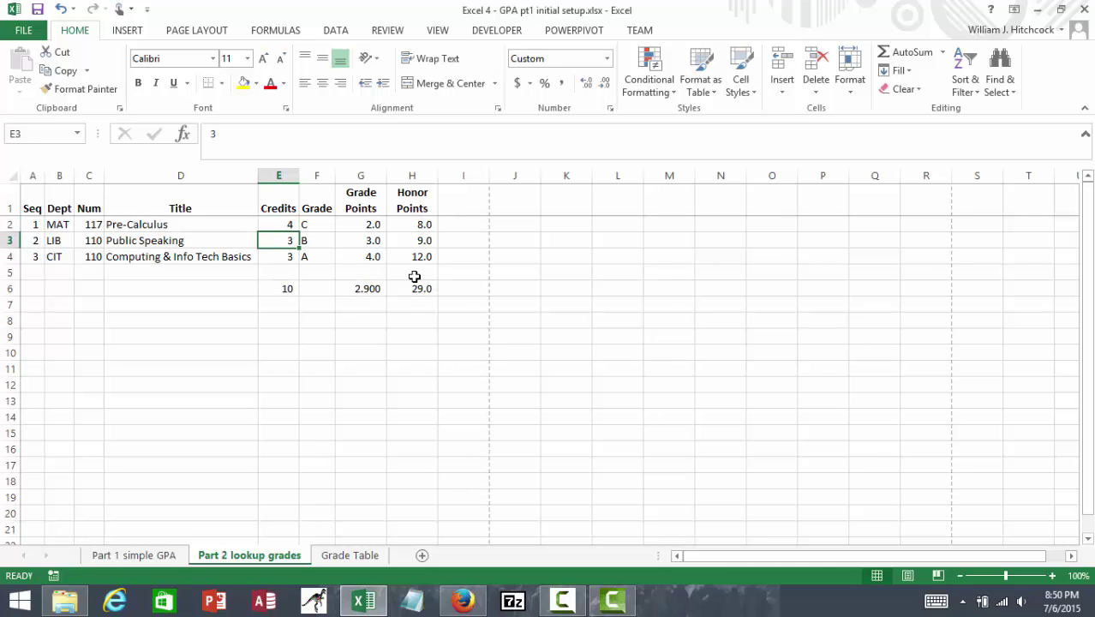
key(Up)
key(Right)
key(Right)
key(Left)
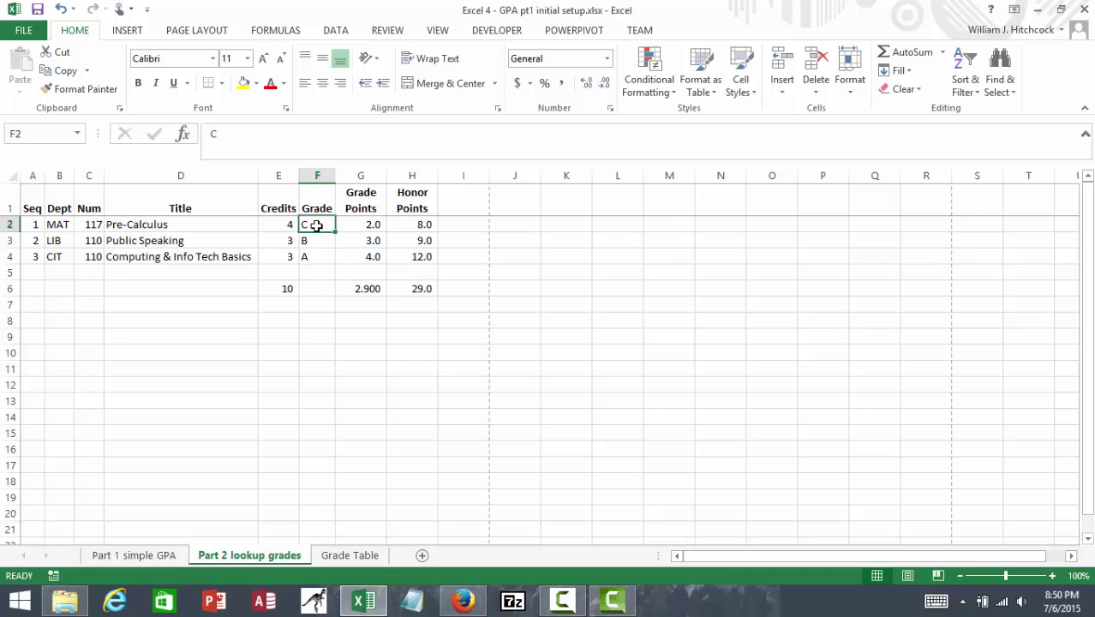
key(Down)
key(Down)
key(Up)
key(Up)
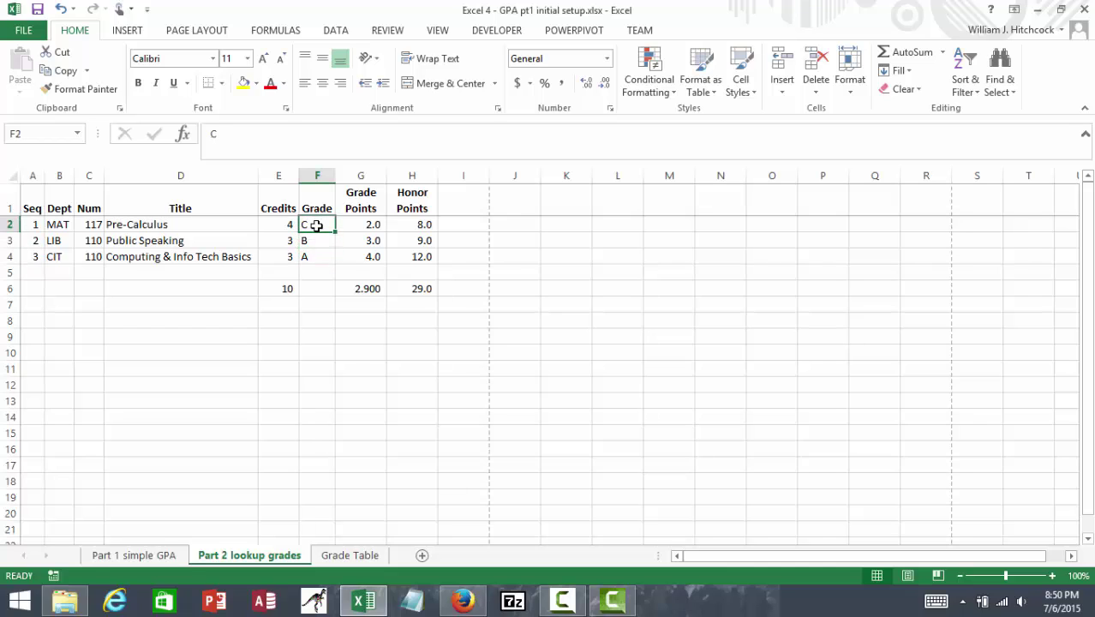